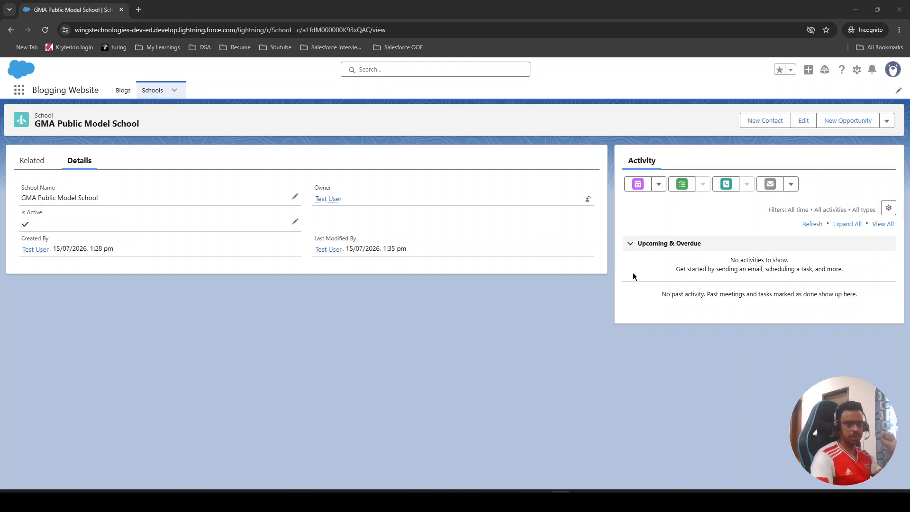
- Switch to the administrator's browser window and show the All list view of the Schools object
left_click(856, 9)
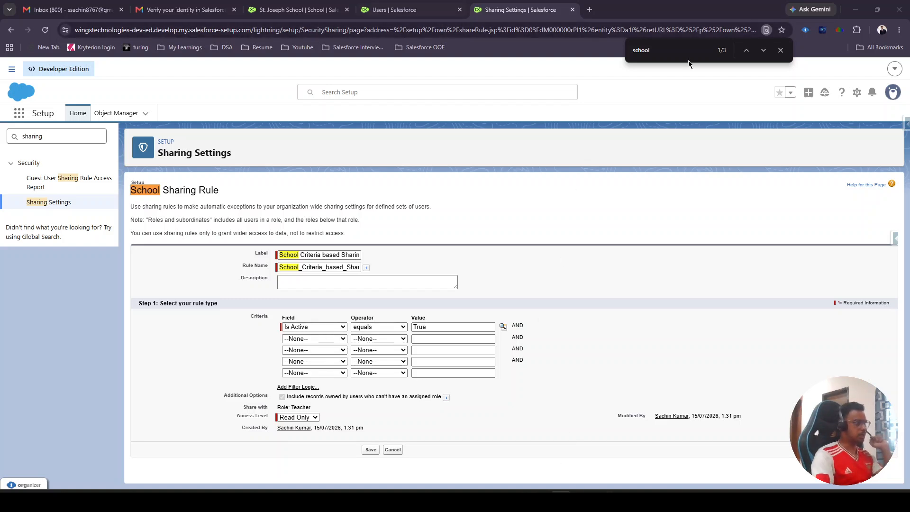
left_click(436, 7)
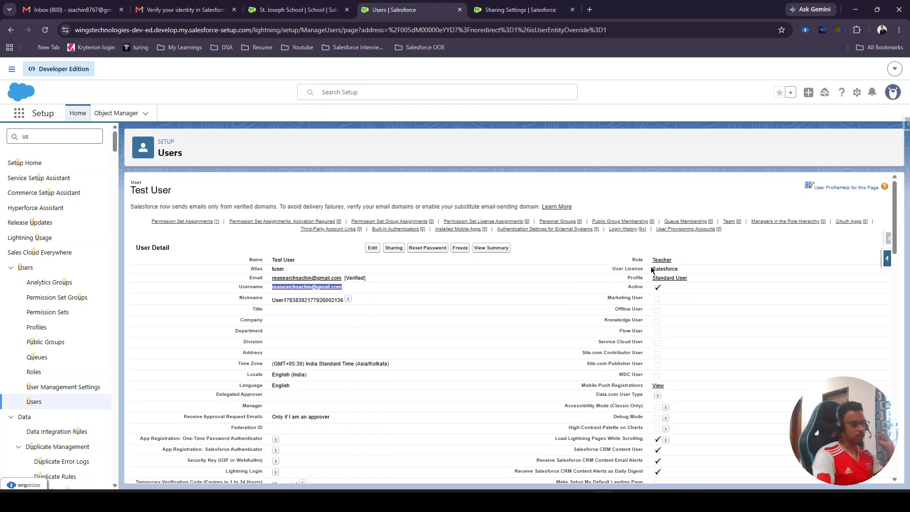
left_click(283, 6)
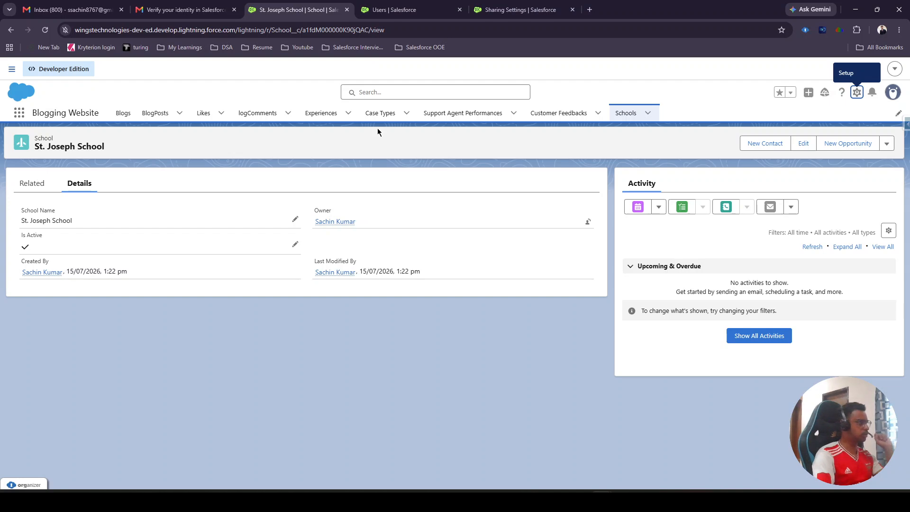
left_click(631, 114)
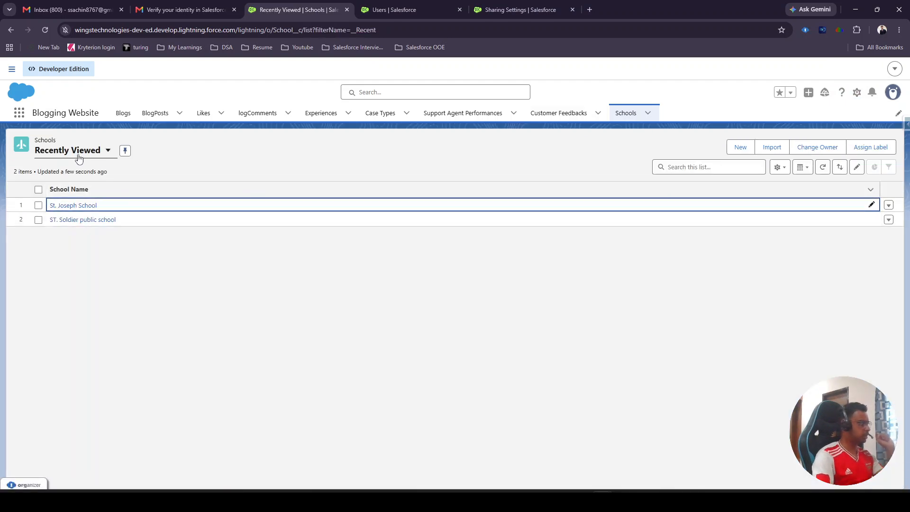
left_click(79, 159)
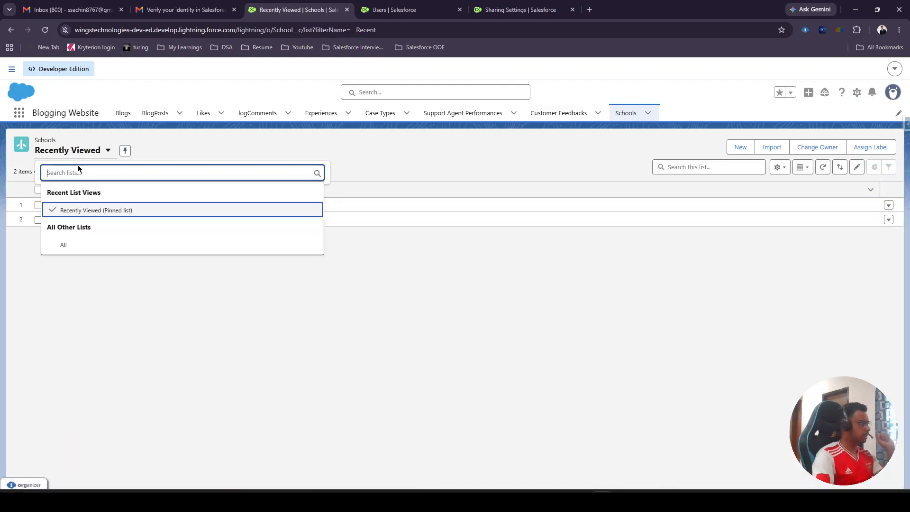
left_click(69, 244)
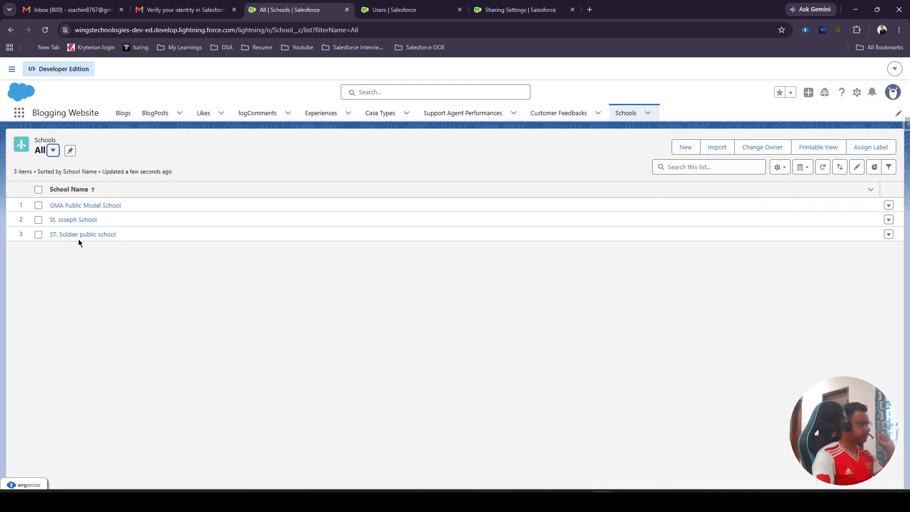
- Open the GMA Public Model School, St. Joseph School and ST. Soldier public school records, each in its own browser tab
right_click(85, 207)
key("Escape")
right_click(72, 221)
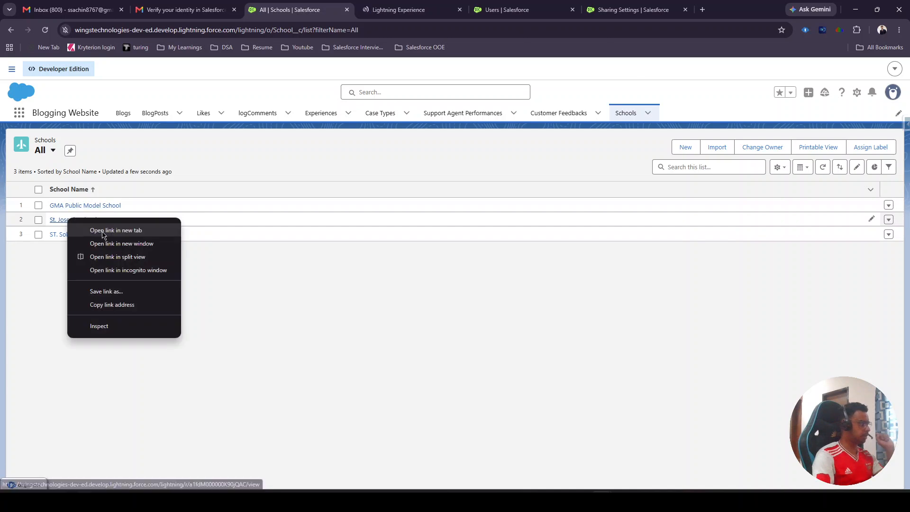
left_click(114, 229)
right_click(83, 234)
left_click(100, 243)
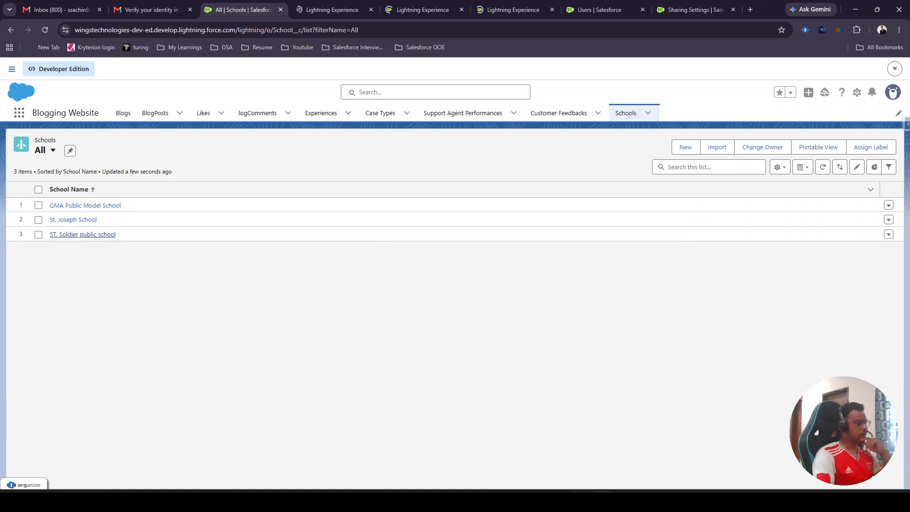
- Switch to the test user's incognito window and show the All list view of Schools
mouse_move(602, 498)
left_click(639, 459)
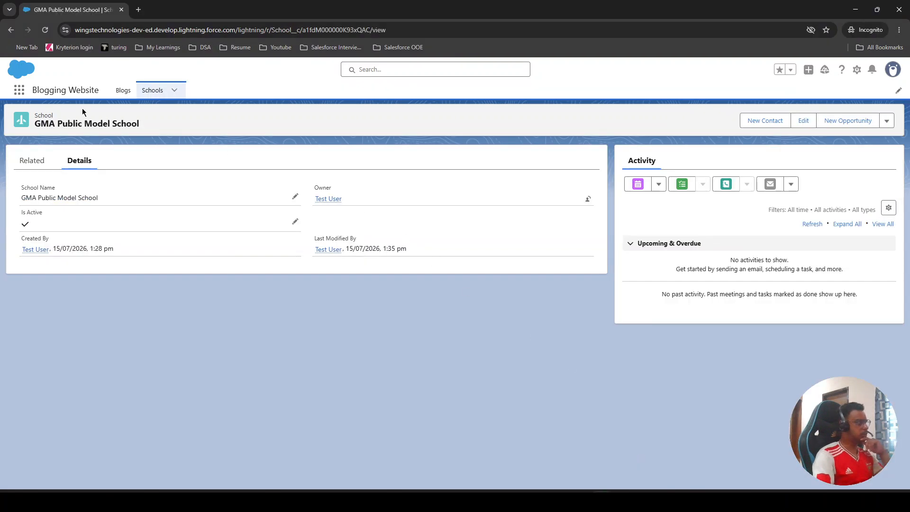
left_click(152, 91)
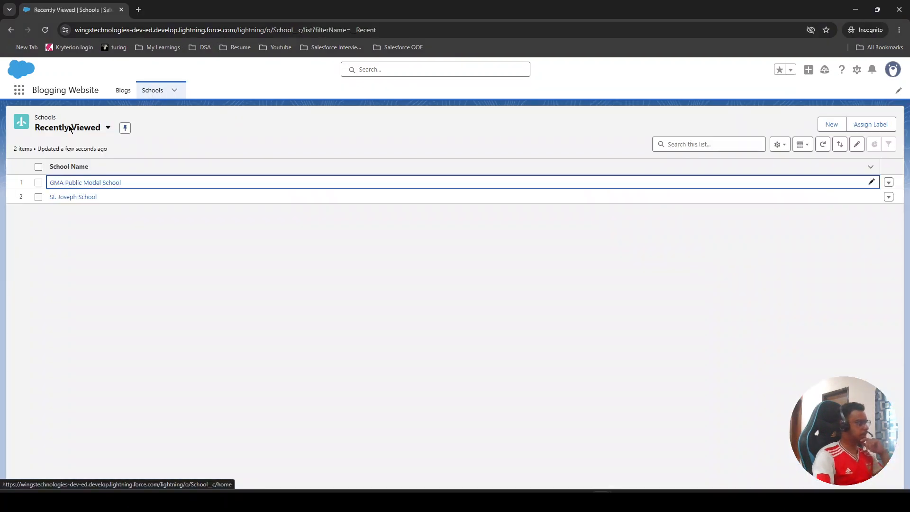
left_click(69, 127)
left_click(61, 186)
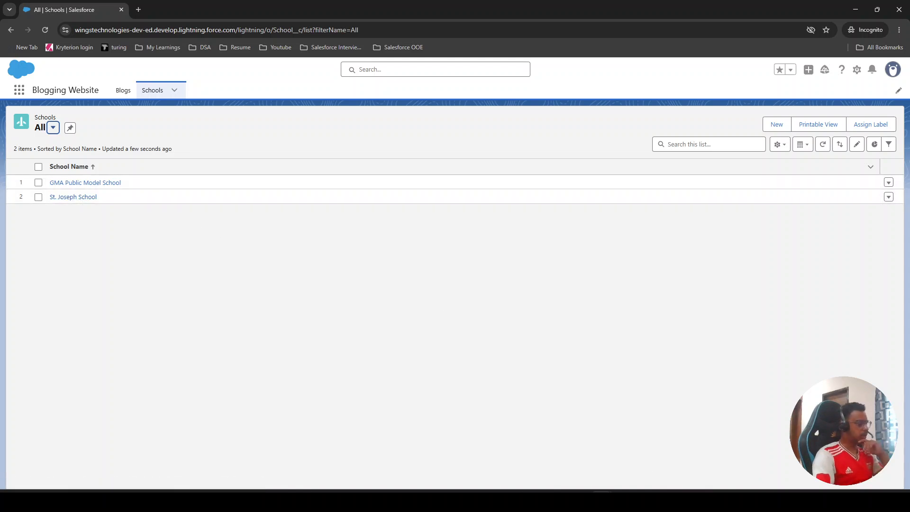
- Return to the administrator's window and compare the Is Active and Owner fields across the three school records
mouse_move(583, 477)
left_click(563, 462)
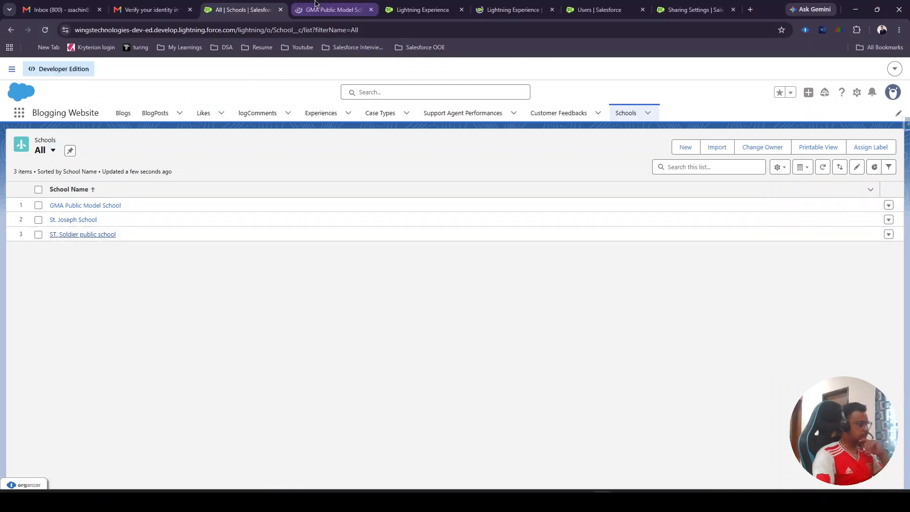
left_click(334, 9)
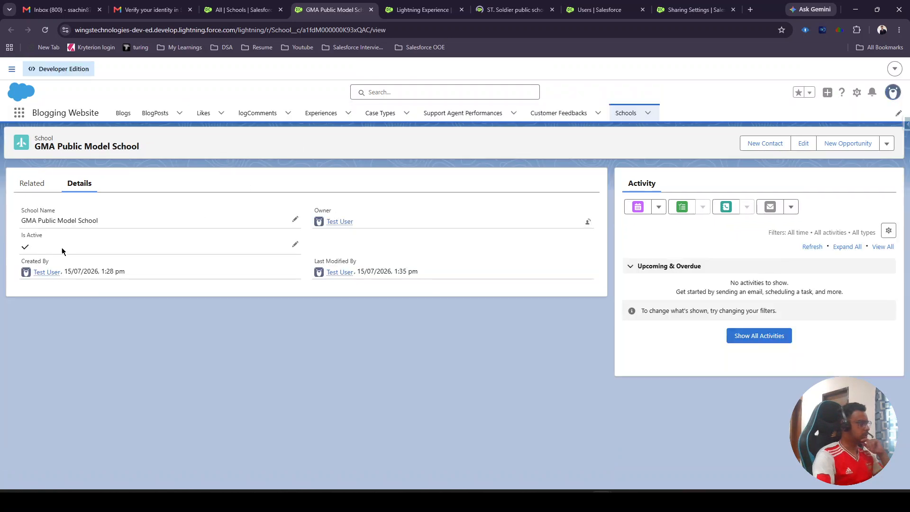
left_click(419, 9)
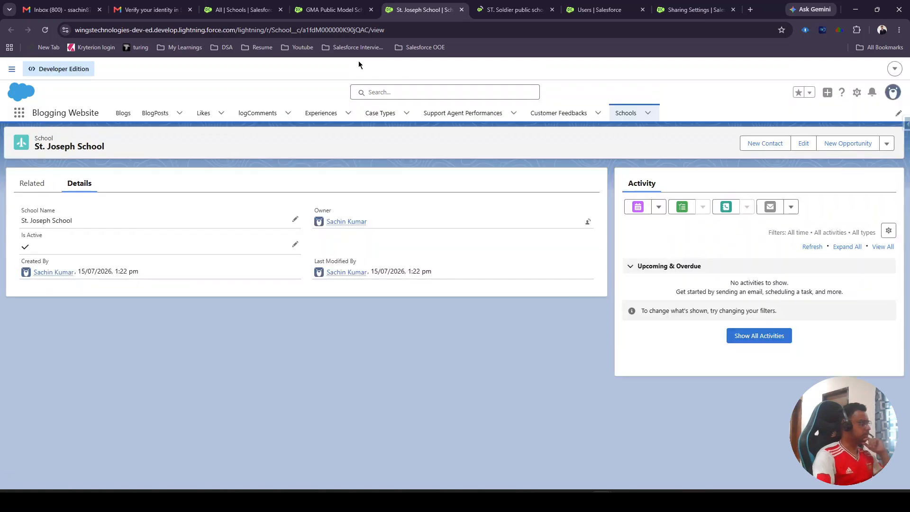
left_click(515, 9)
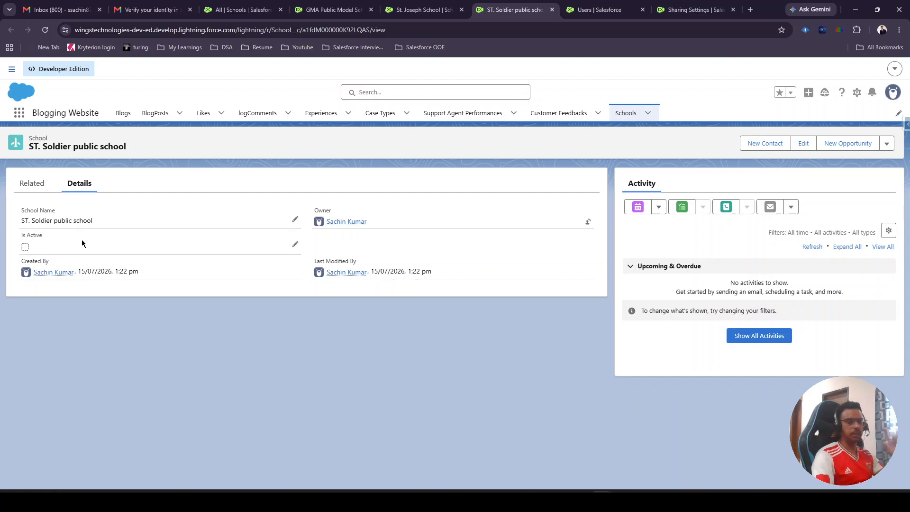
left_click(419, 9)
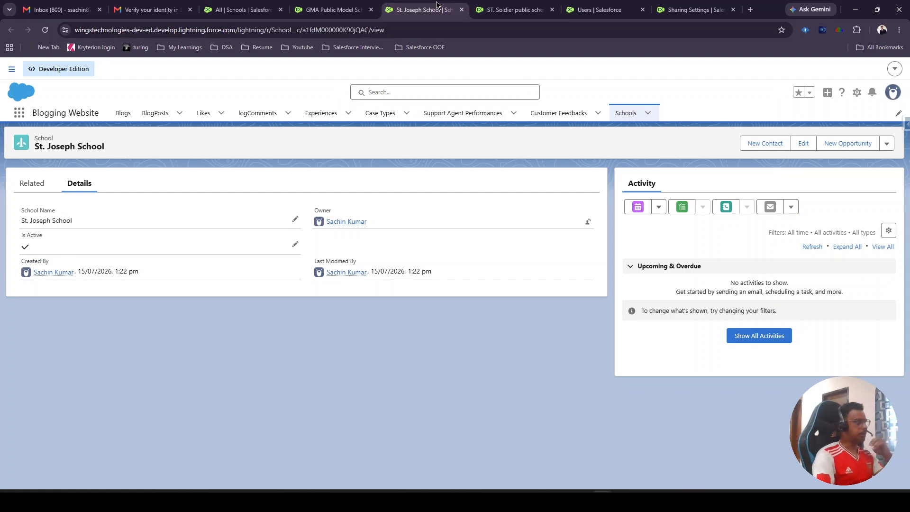
left_click(242, 10)
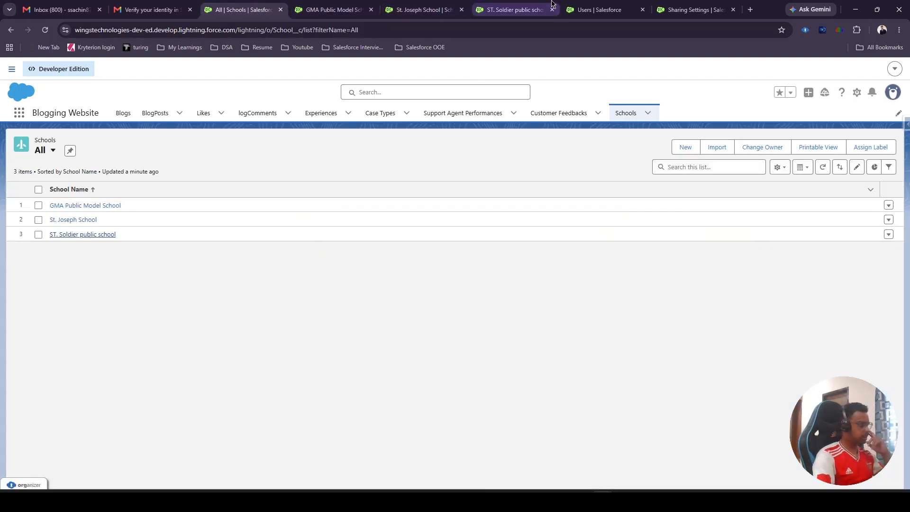
left_click(514, 9)
- Leave the School sharing rule's edit page in Sharing Settings and delete the Is Active equals True rule shared with the Teacher role
left_click(602, 5)
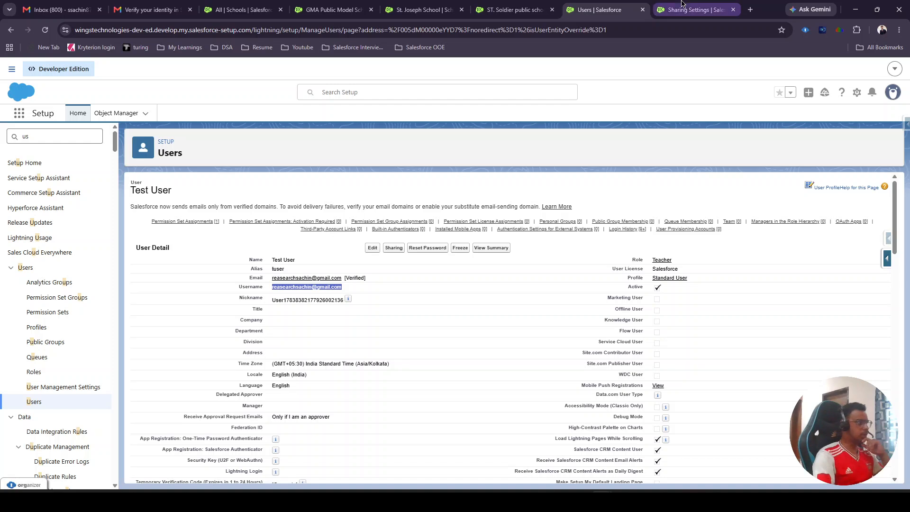
left_click(694, 9)
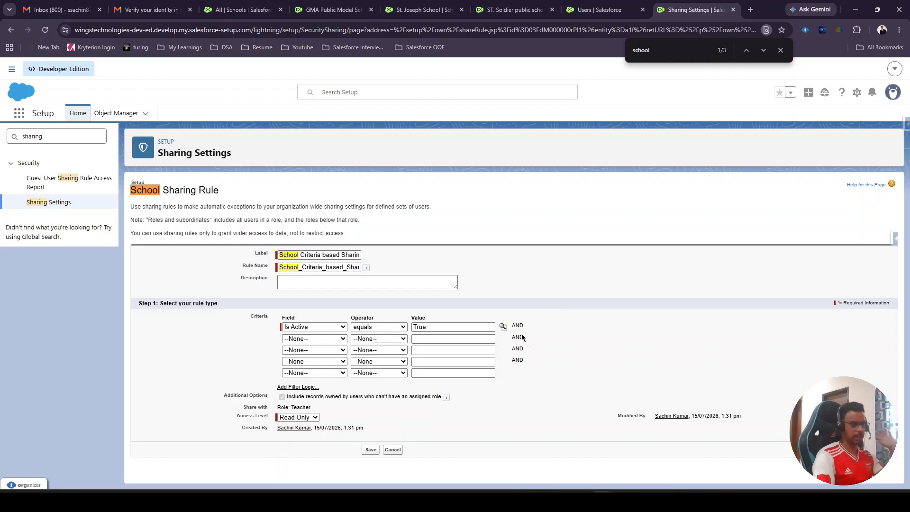
left_click(394, 450)
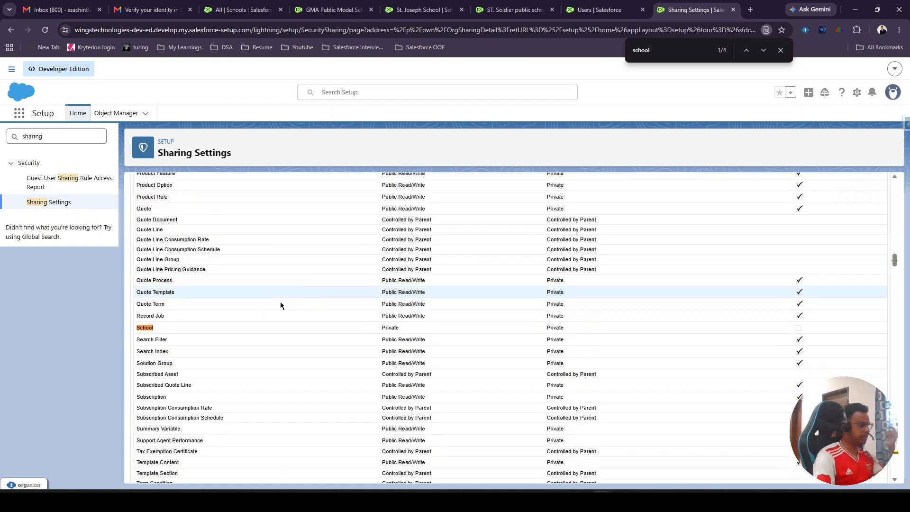
left_click(669, 54)
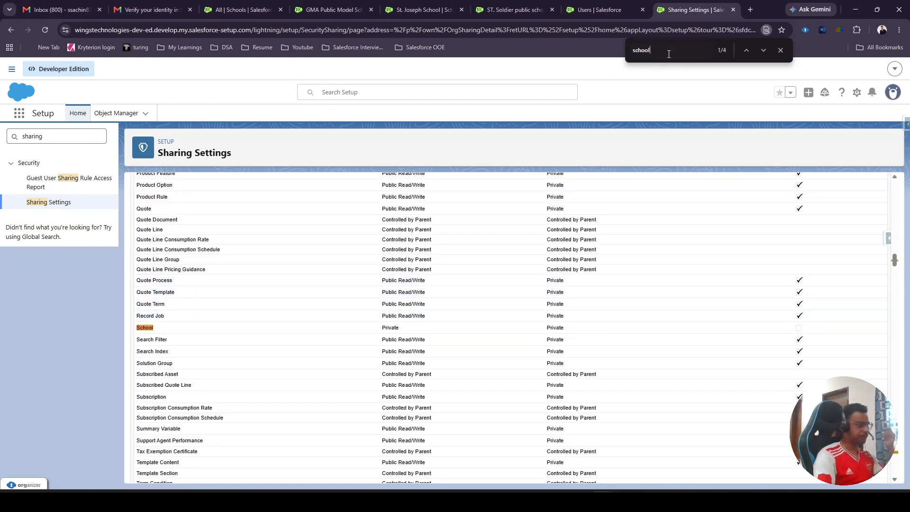
key("Return")
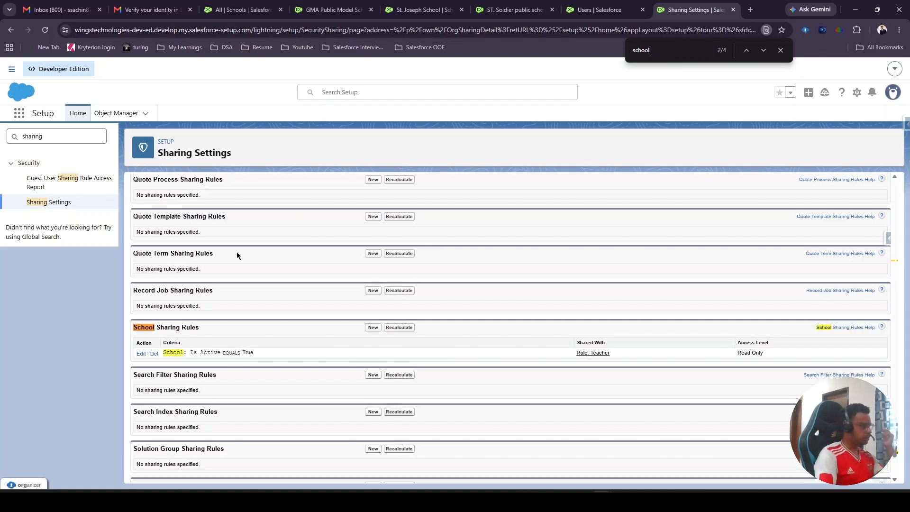
left_click(154, 354)
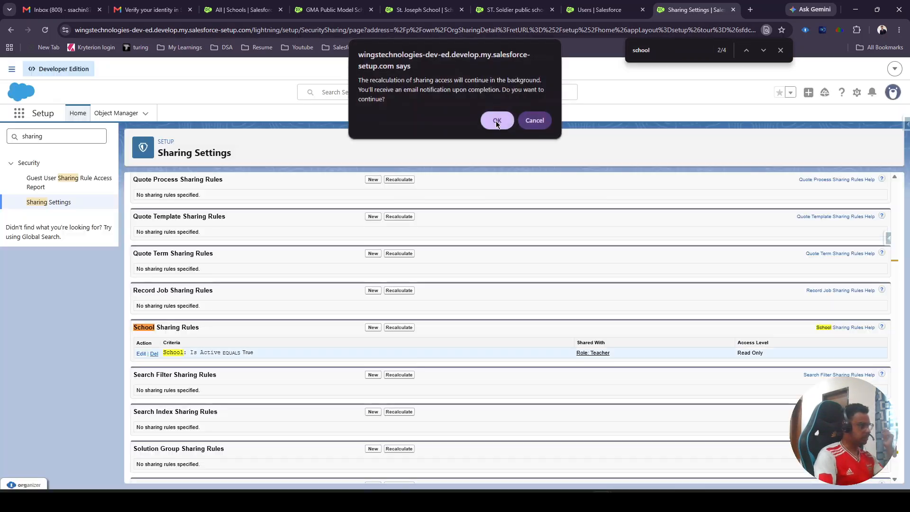
left_click(496, 121)
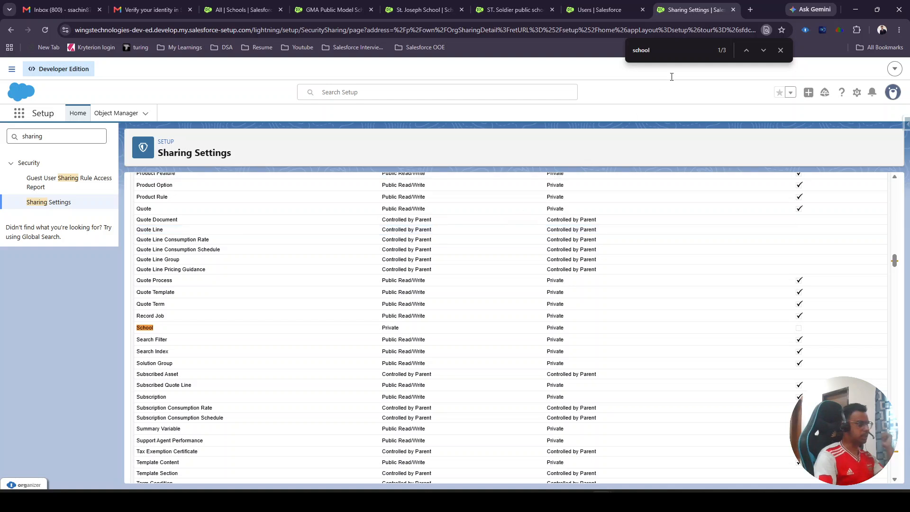
- Check the School Sharing Rules section and the School organization-wide default using the "school" matches on the page
left_click(682, 55)
key("Return")
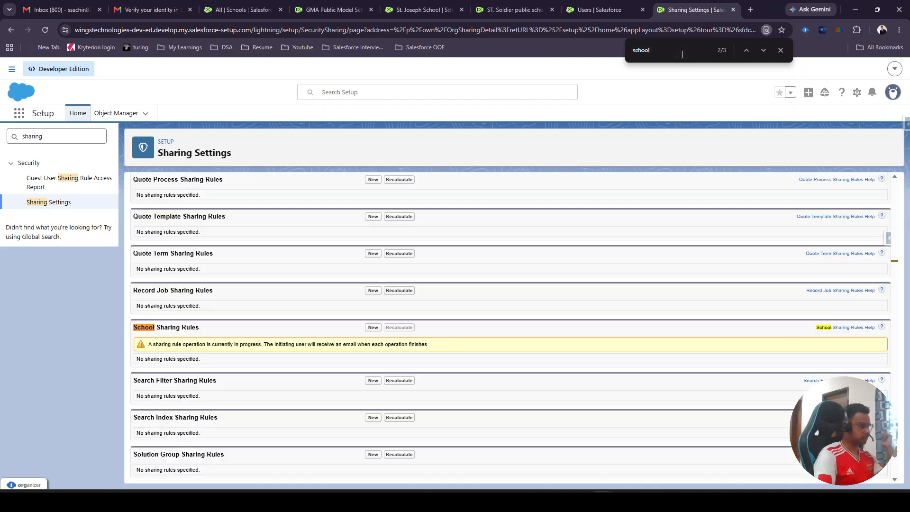
key("Return")
key("Return")
key("Return")
key("Return")
key("Return")
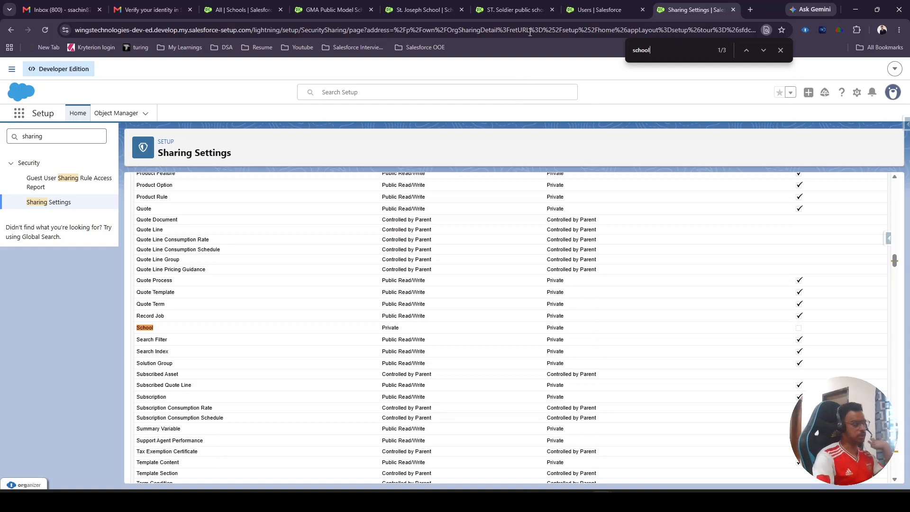
- Review the owner of the St. Joseph School, ST. Soldier public school and GMA Public Model School records again
left_click(418, 5)
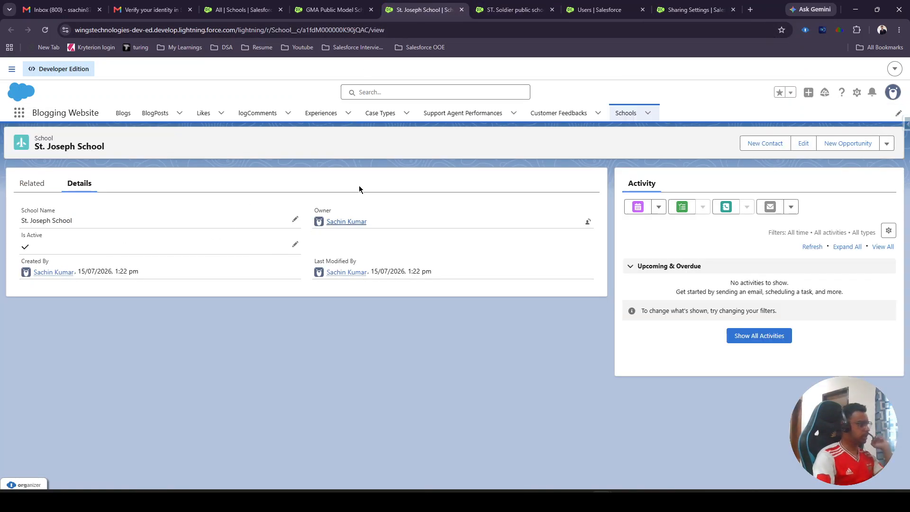
left_click(486, 5)
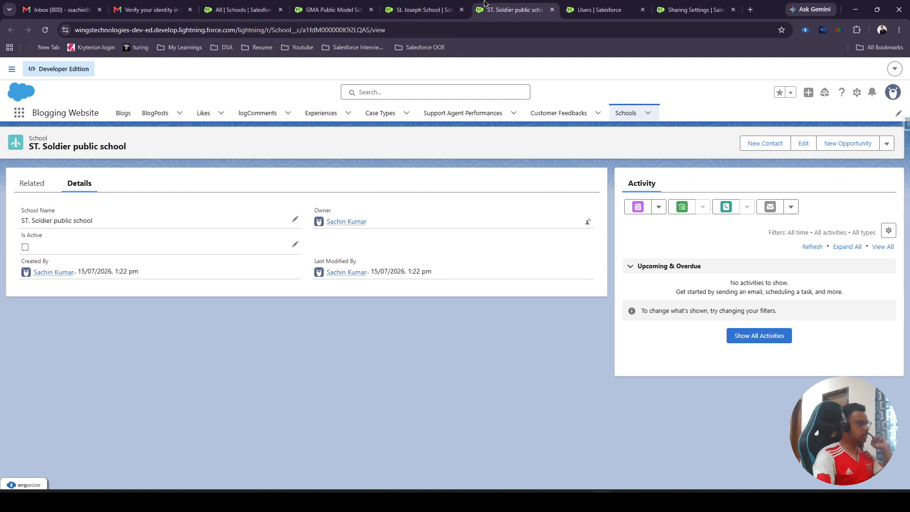
left_click(386, 5)
left_click(365, 6)
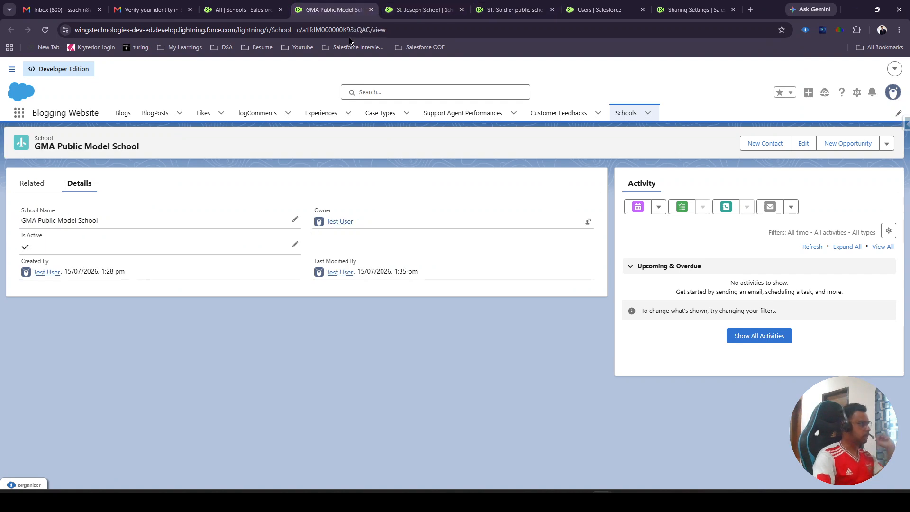
left_click(400, 6)
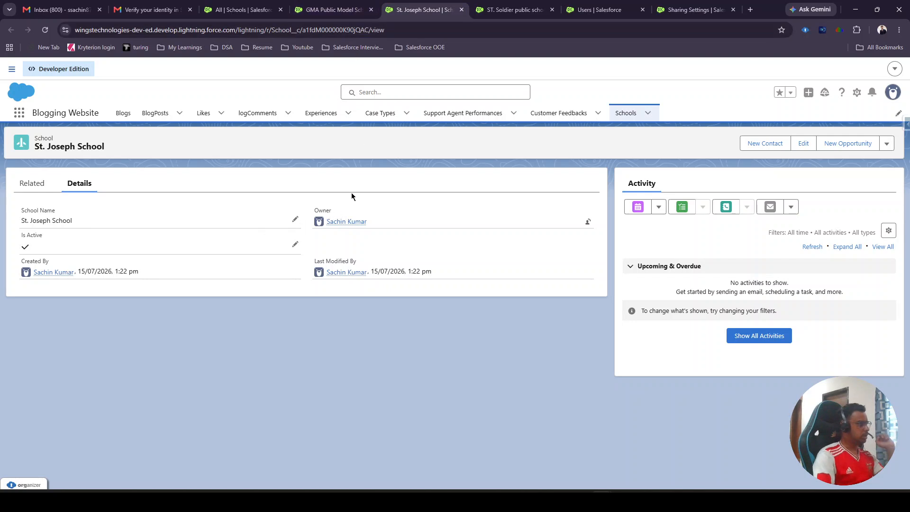
key("ctrl+Tab")
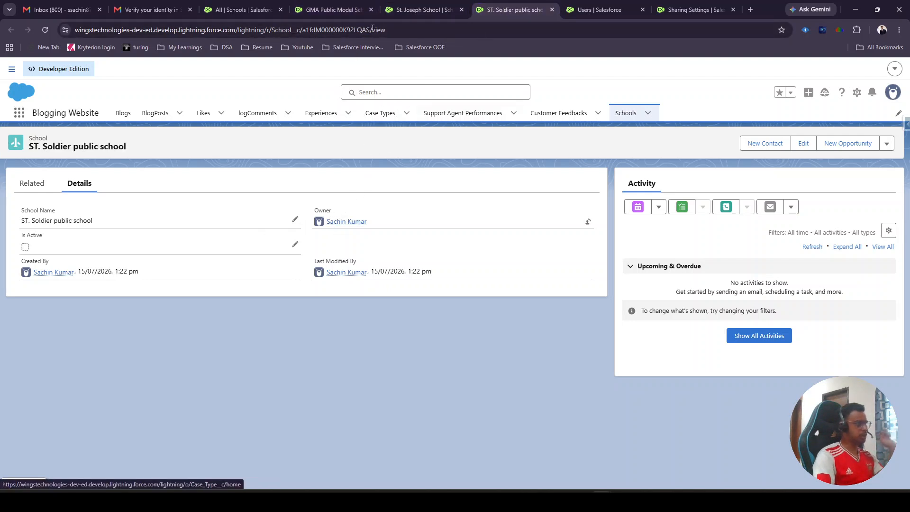
key("ctrl+shift+Tab")
key("ctrl+shift+Tab")
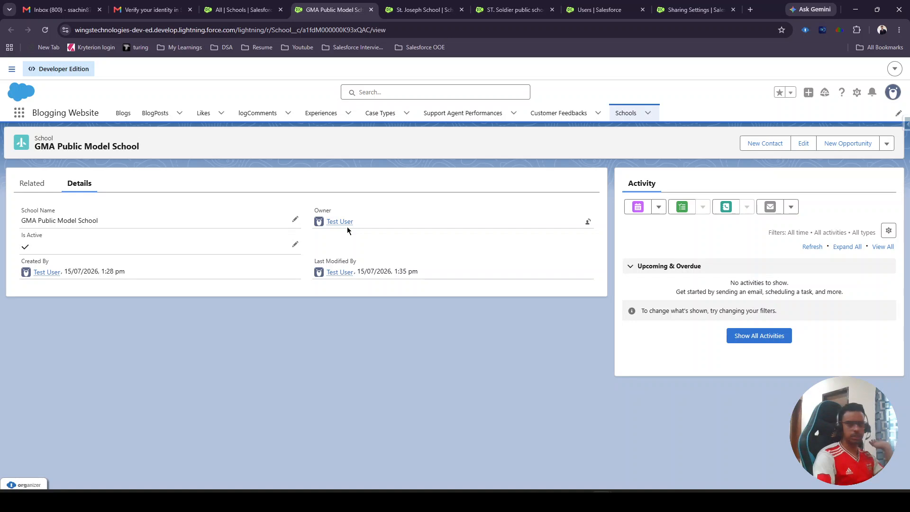
- Check the test user's All Schools list in the incognito window and open the GMA Public Model School record
mouse_move(602, 495)
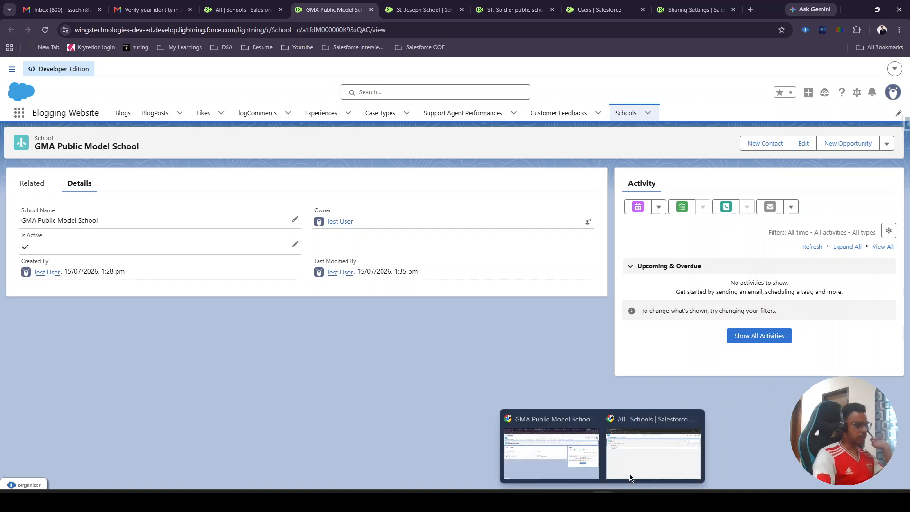
left_click(642, 463)
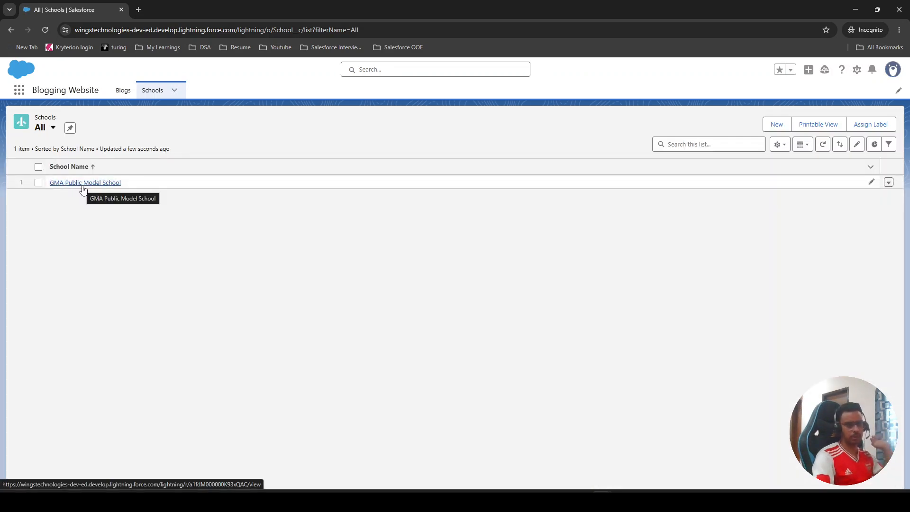
left_click(83, 184)
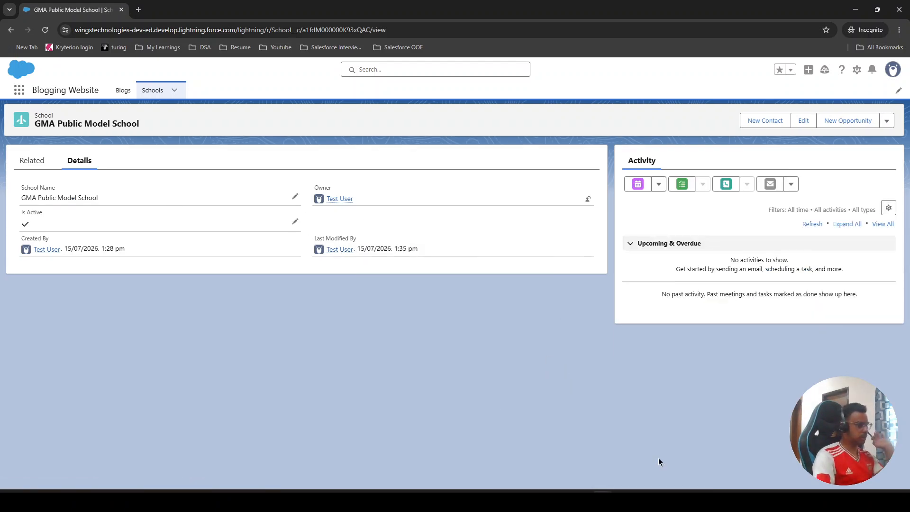
- Switch to the admin browser window, clear Is Active on the GMA Public Model School record and save it
mouse_move(602, 500)
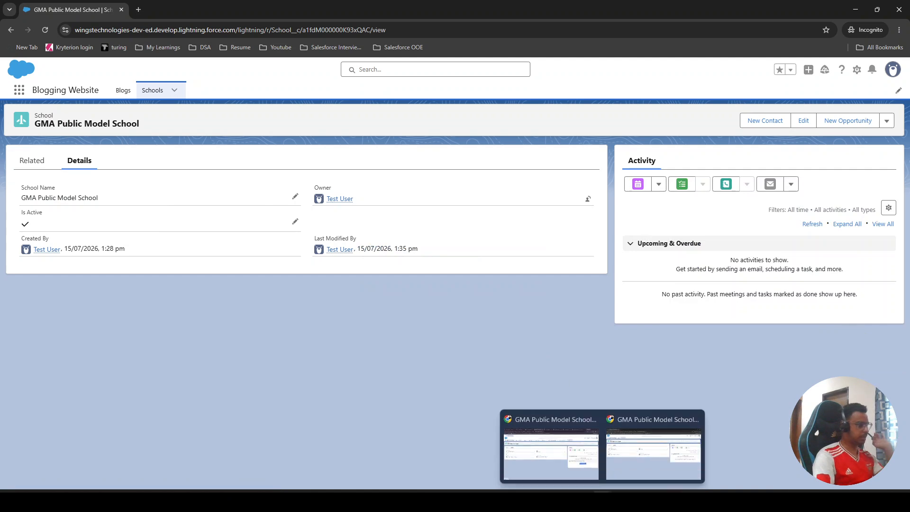
left_click(562, 465)
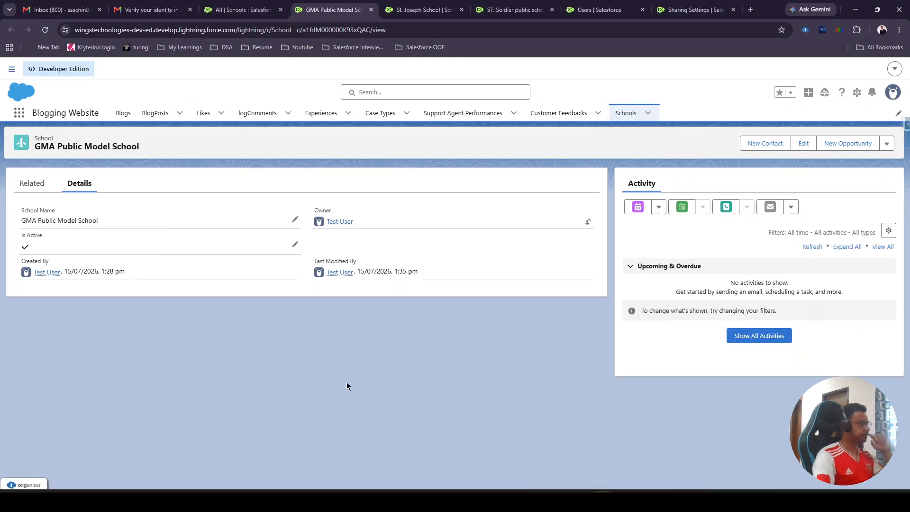
double_click(27, 247)
left_click(30, 270)
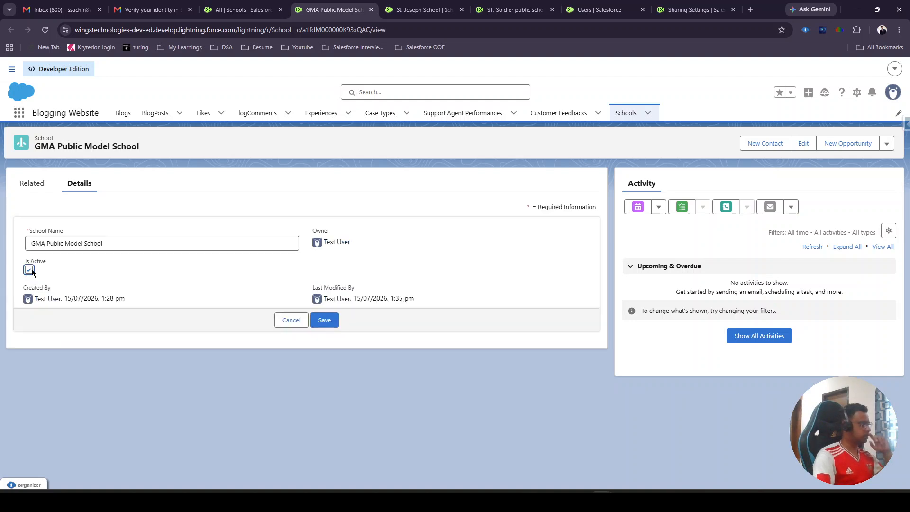
left_click(324, 321)
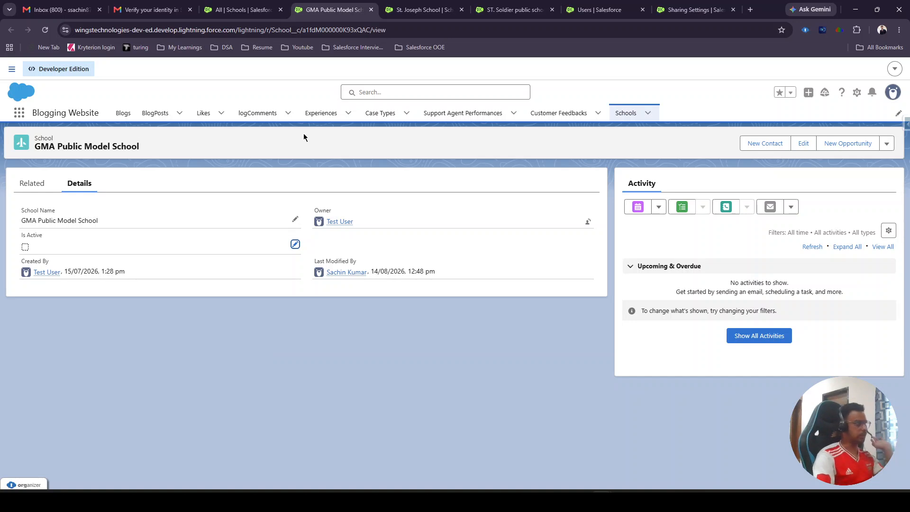
- Mark the ST. Soldier public school record as Is Active and save it
left_click(420, 3)
left_click(510, 9)
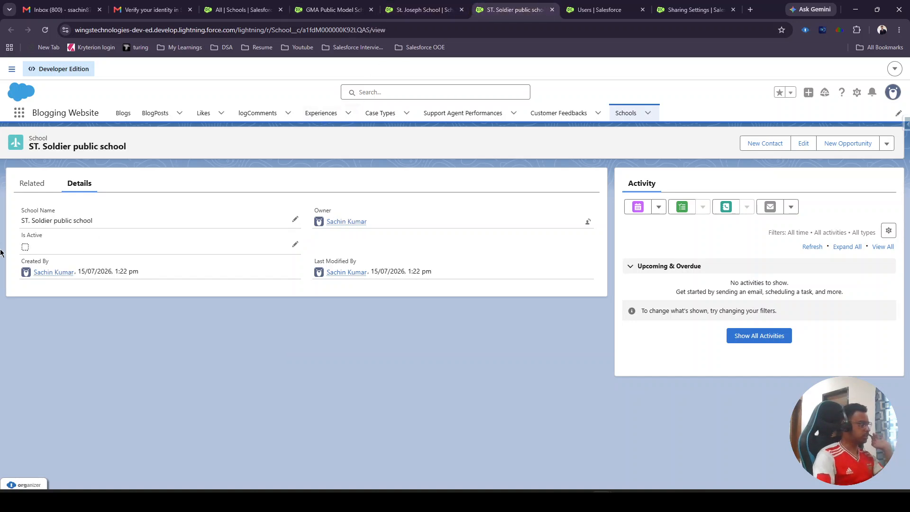
double_click(26, 247)
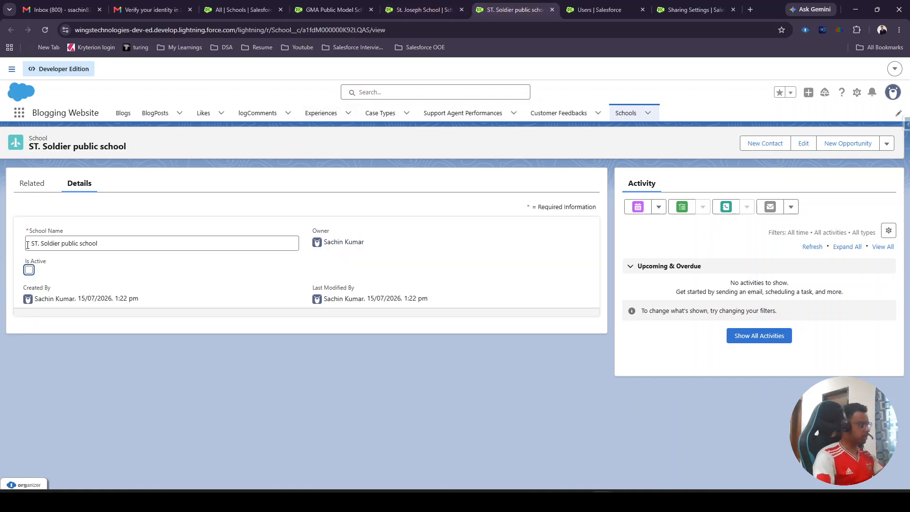
left_click(28, 270)
left_click(324, 321)
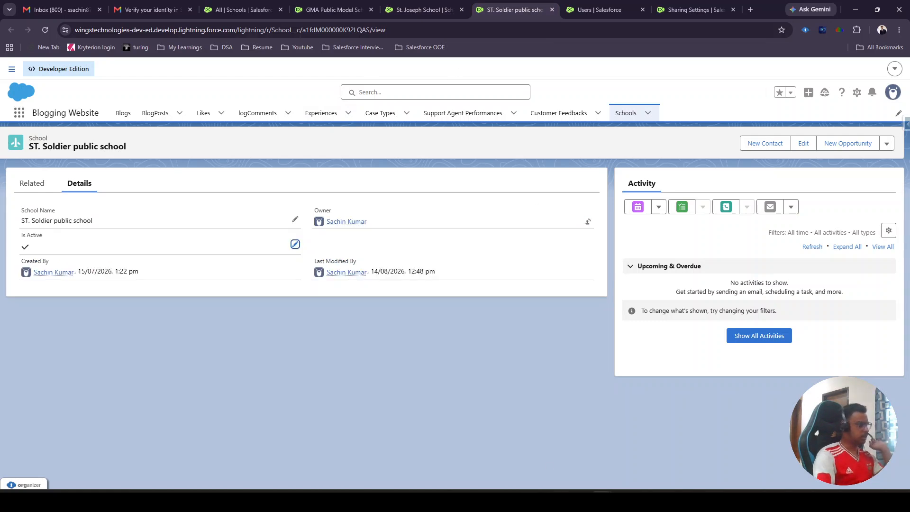
- Reload the GMA Public Model School record in the test user's incognito window and check the All Schools list
mouse_move(560, 489)
left_click(632, 470)
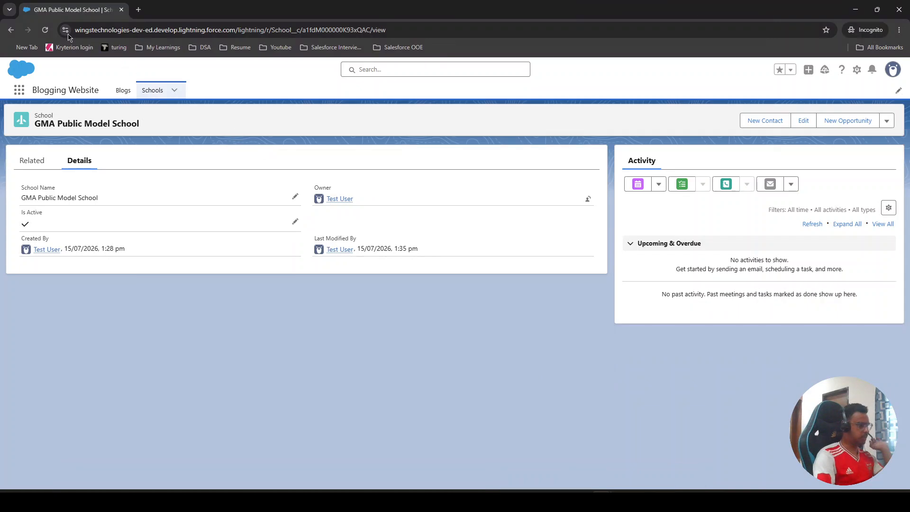
key("F5")
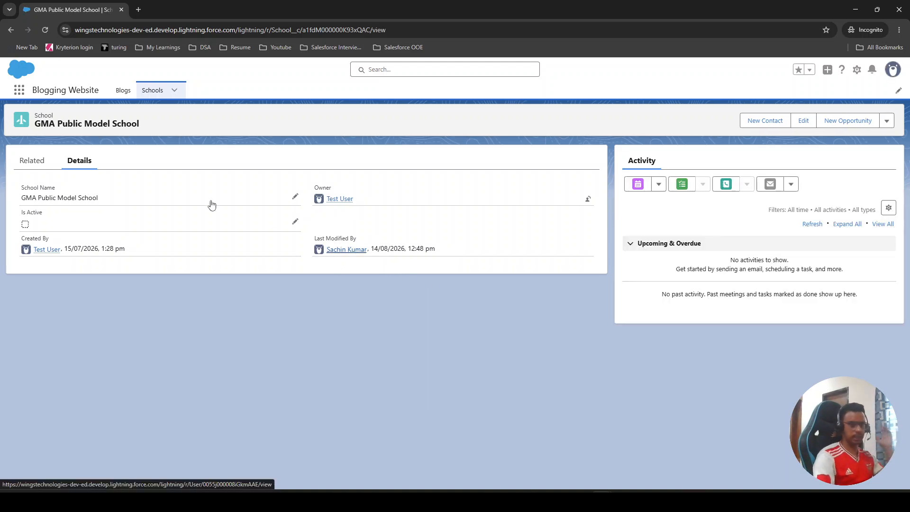
left_click(151, 90)
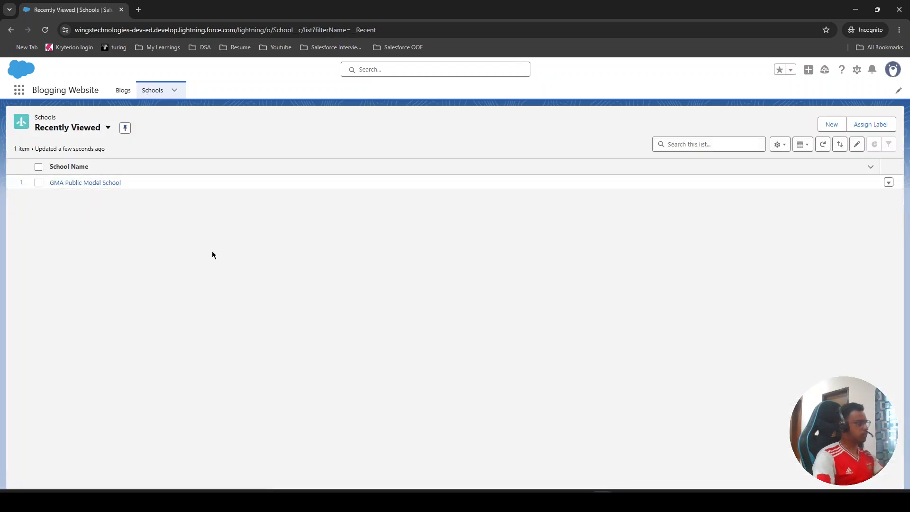
left_click(95, 131)
left_click(78, 189)
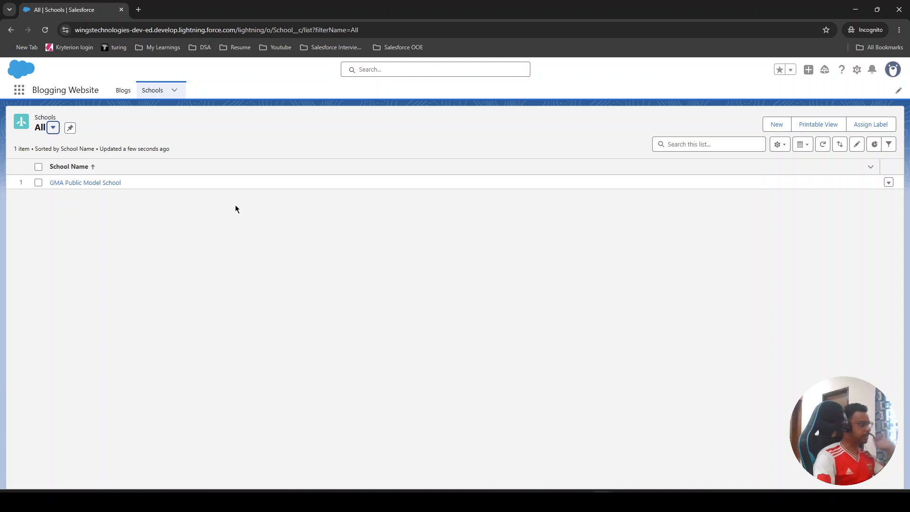
- Return to the admin window's Setup page, search for "public" and open Public Groups
mouse_move(599, 488)
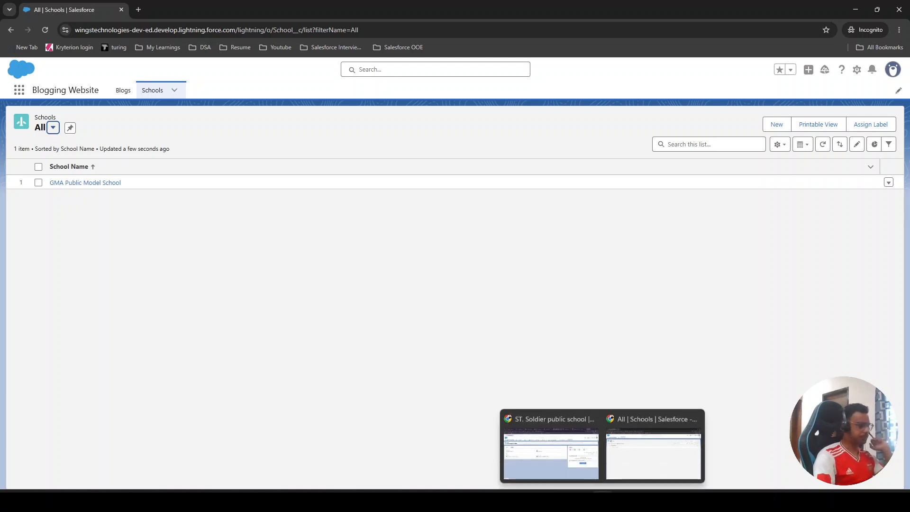
left_click(553, 446)
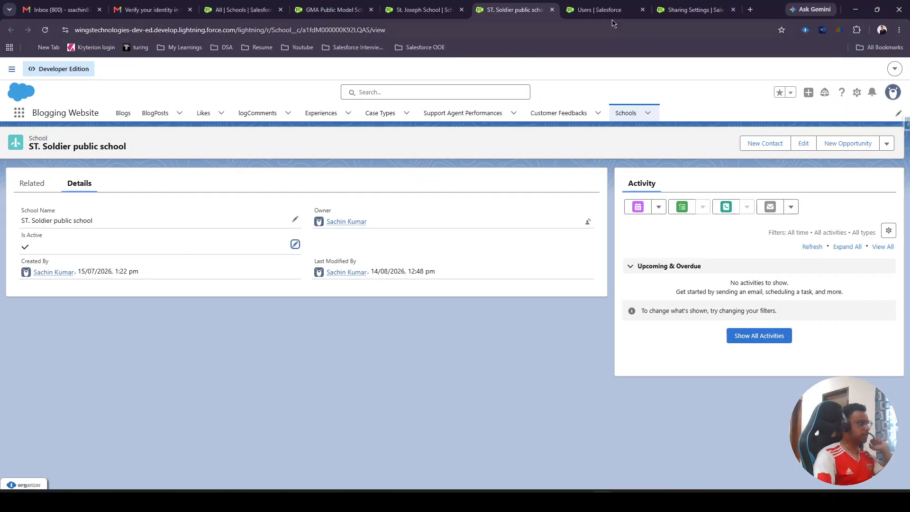
key("ctrl+Tab")
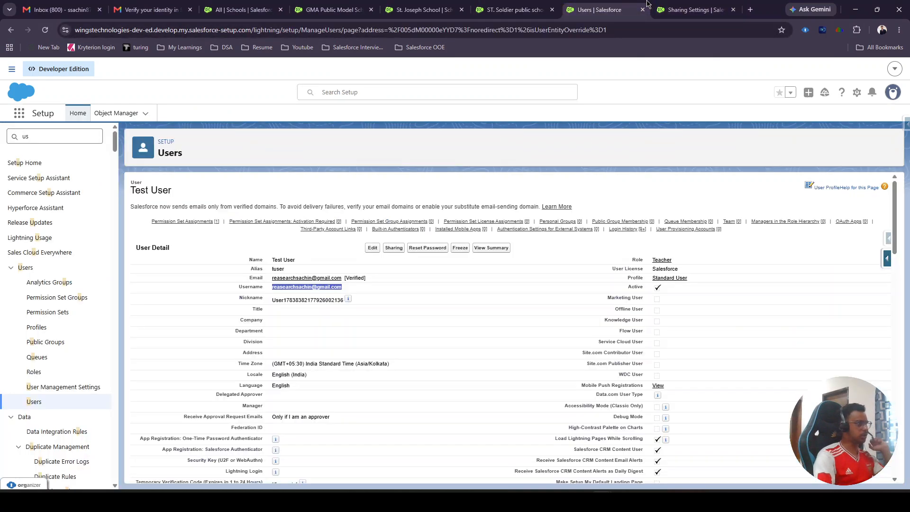
left_click(88, 135)
key("BackSpace")
key("BackSpace")
type("pu")
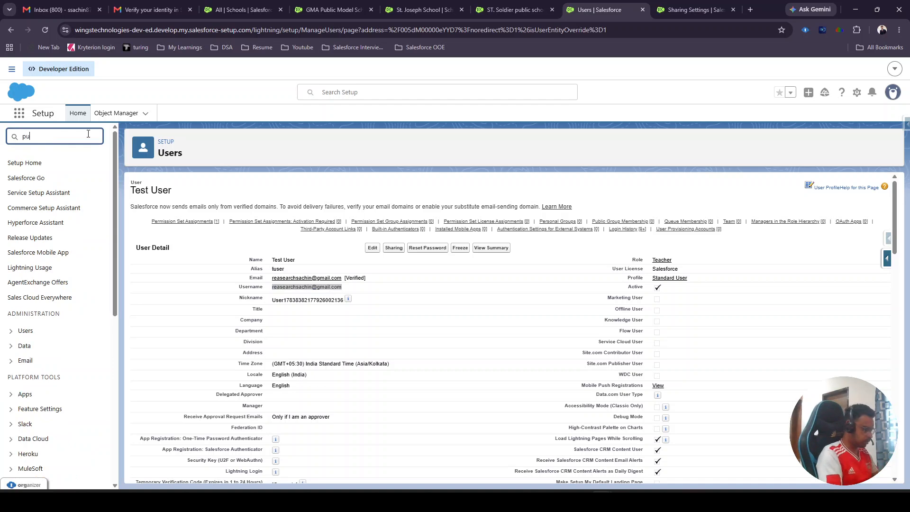
type("lic")
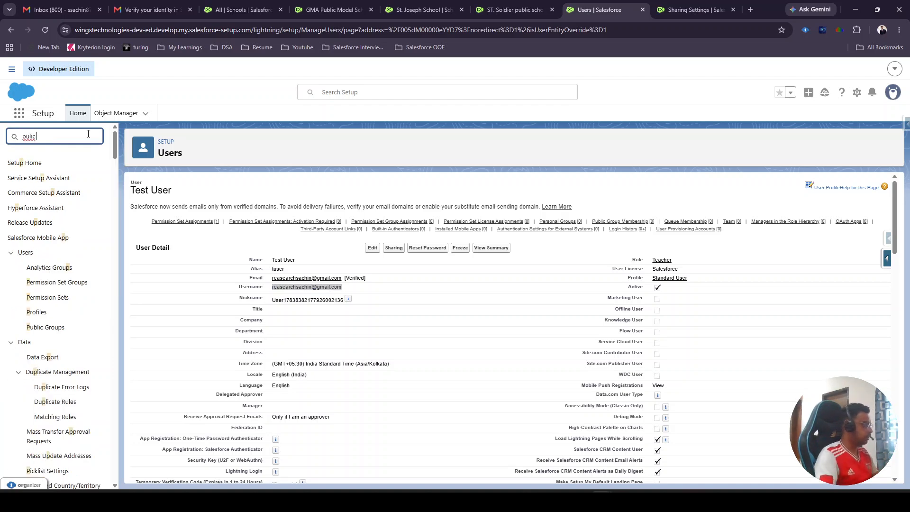
key("BackSpace")
key("BackSpace")
key("BackSpace")
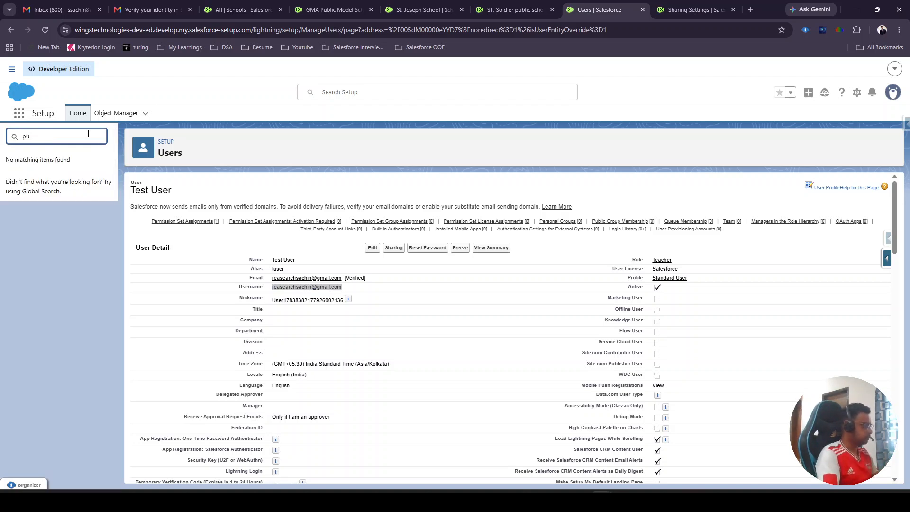
type("blic")
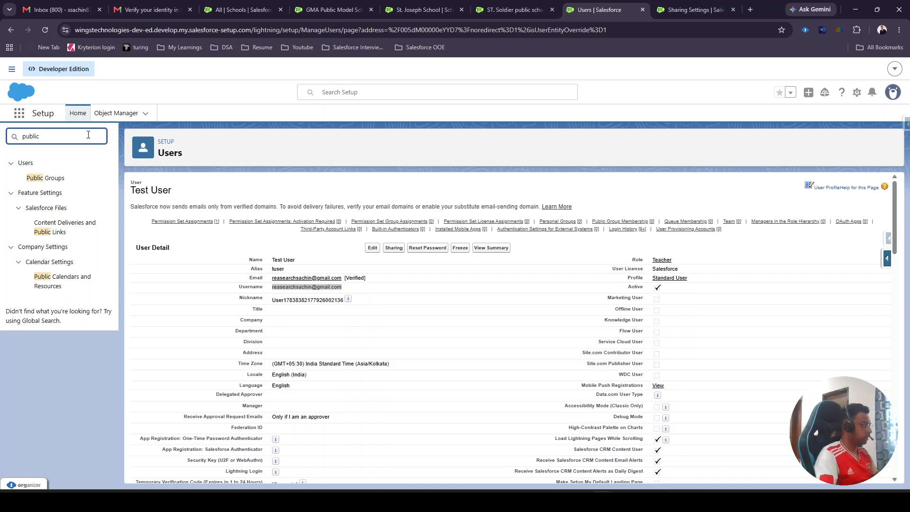
left_click(45, 177)
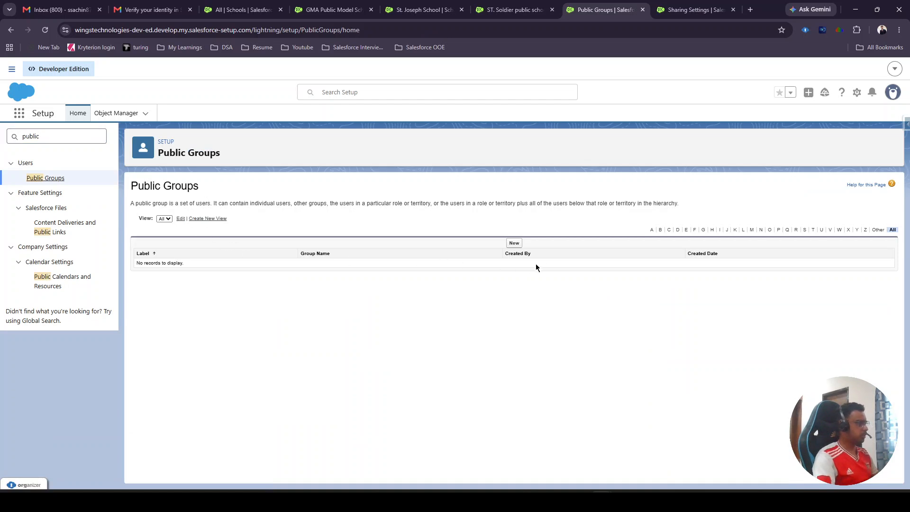
- Start a new public group with the label "School Public Group" and the group name School_Public_Group
left_click(514, 244)
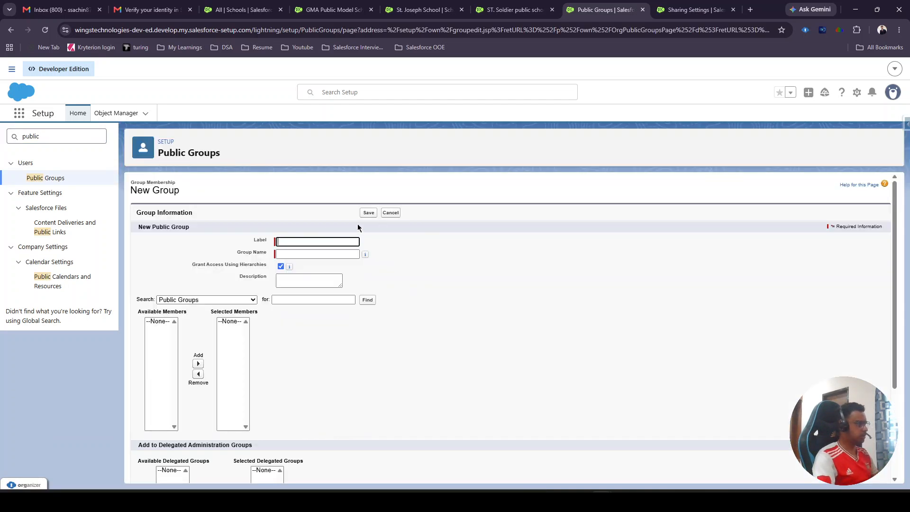
left_click(314, 242)
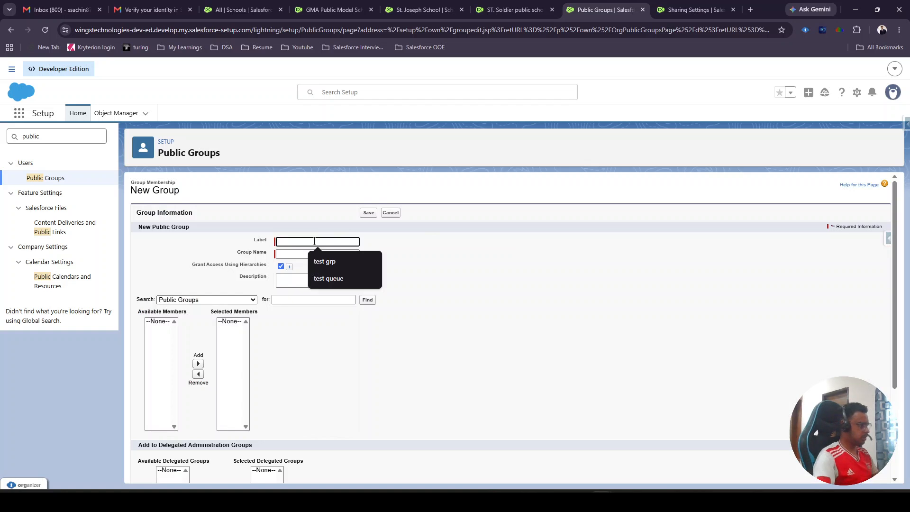
type("Schho")
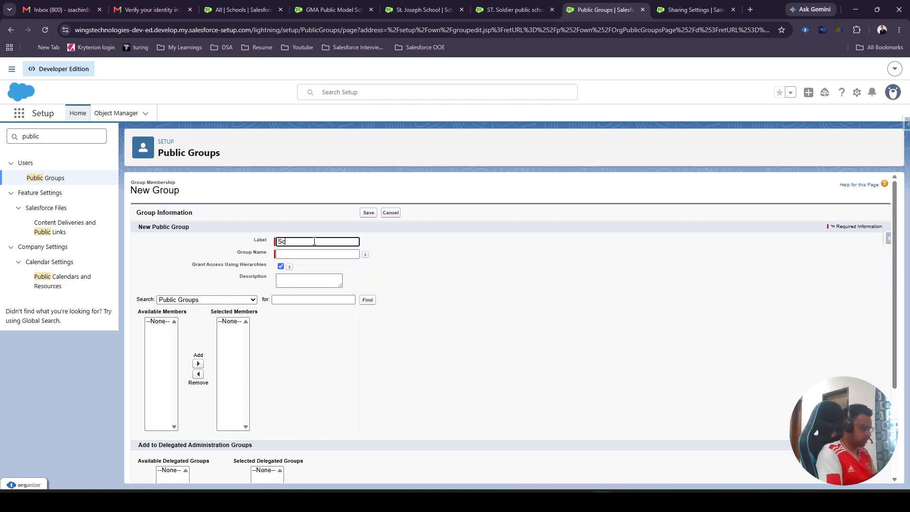
key("BackSpace")
key("BackSpace")
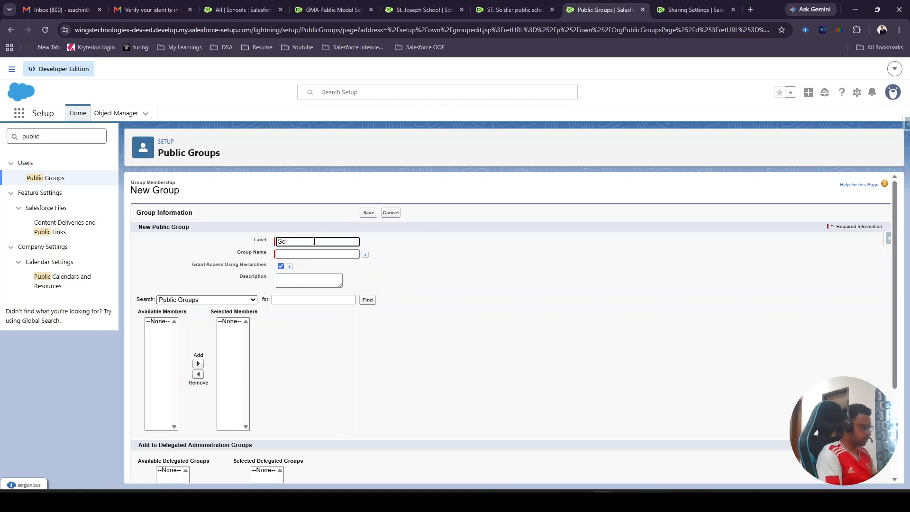
type("hool Pulic Group")
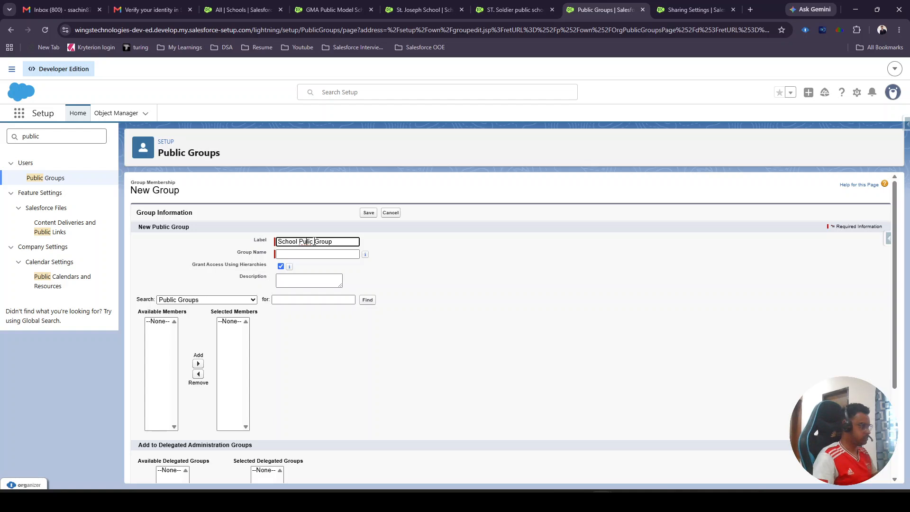
type("b")
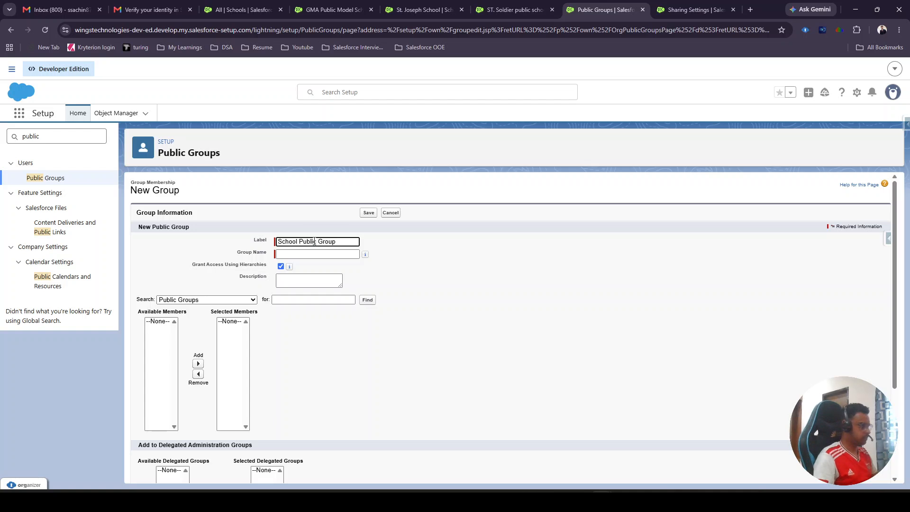
left_click(481, 247)
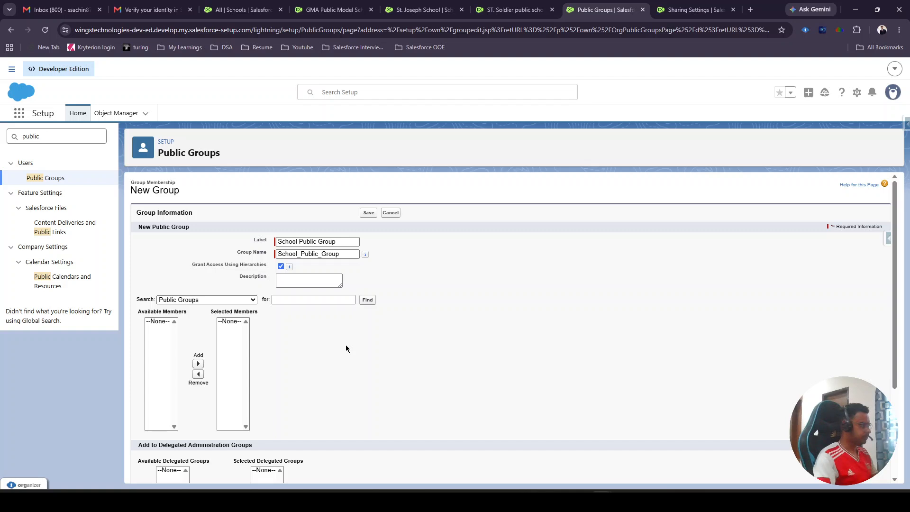
- Examine the available group members by Users, Public Groups, Roles, and Roles and Internal Subordinates
scroll(346, 349, "down", 3)
scroll(346, 345, "up", 3)
left_click(202, 300)
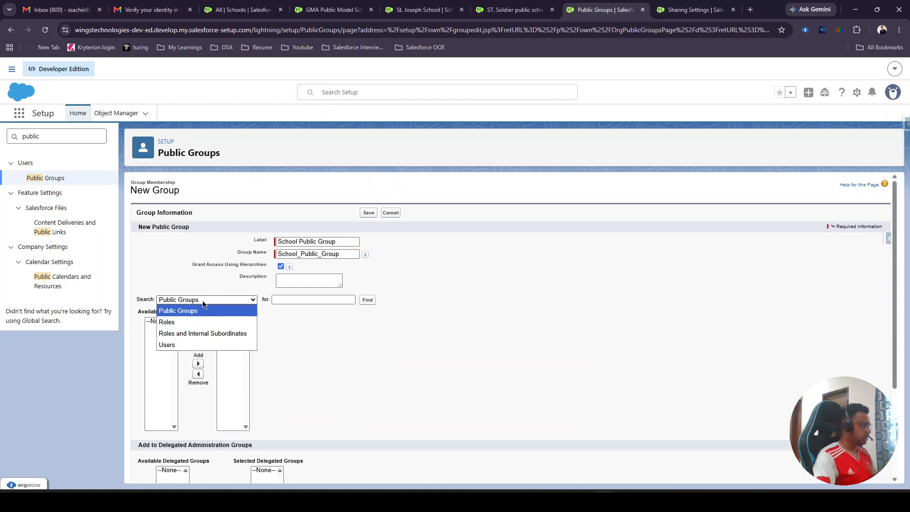
left_click(179, 347)
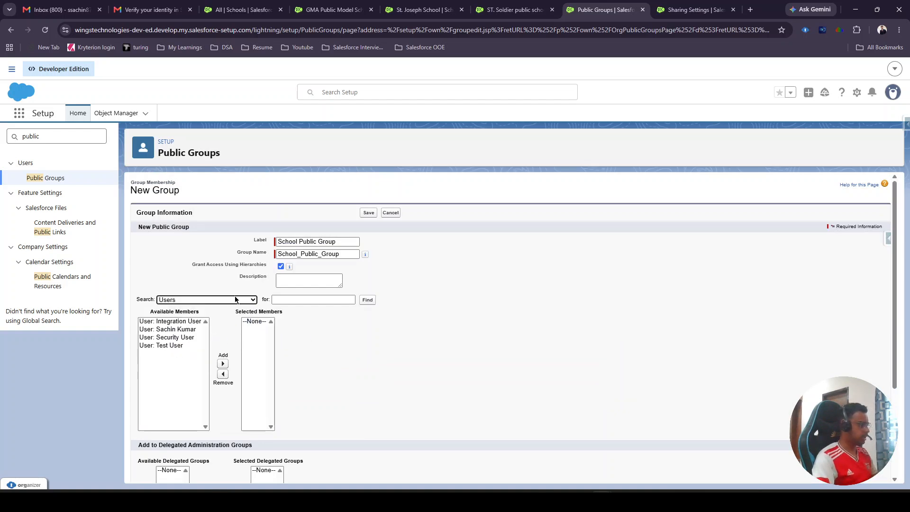
left_click(206, 300)
left_click(205, 311)
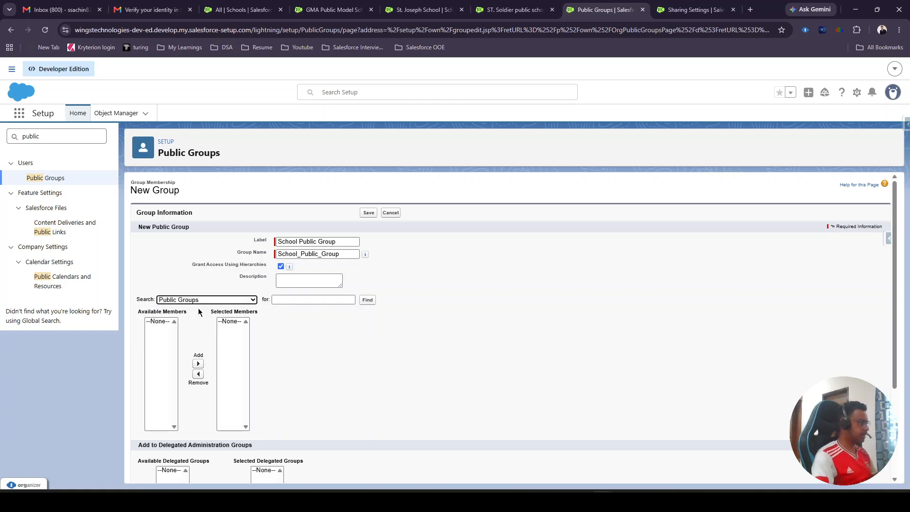
left_click(205, 301)
left_click(191, 322)
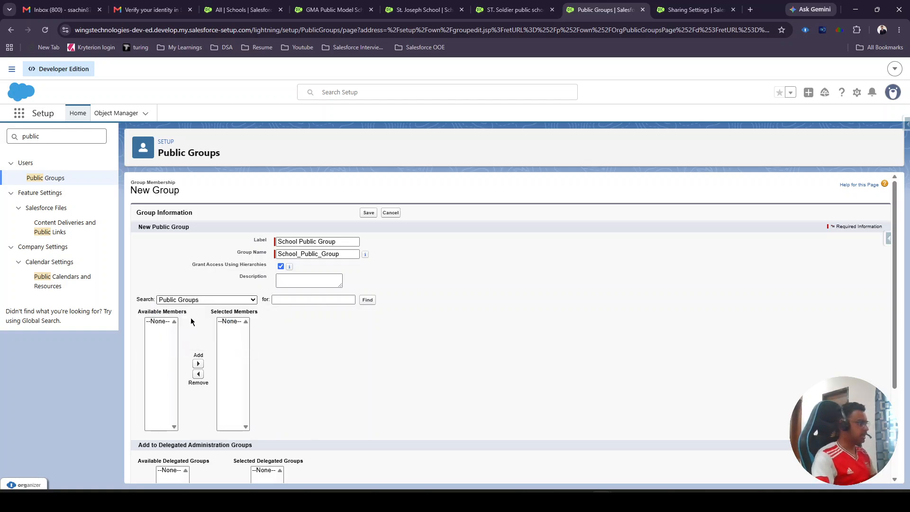
left_click(212, 300)
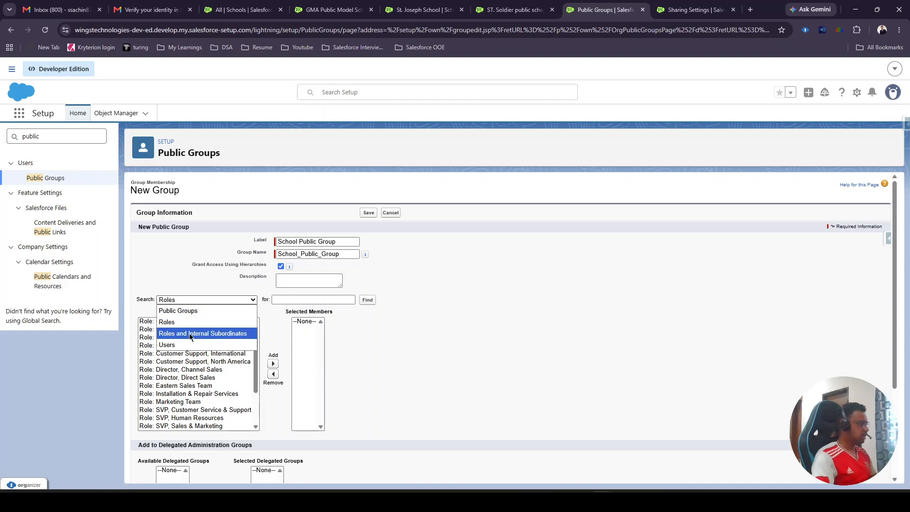
left_click(190, 334)
left_click(217, 304)
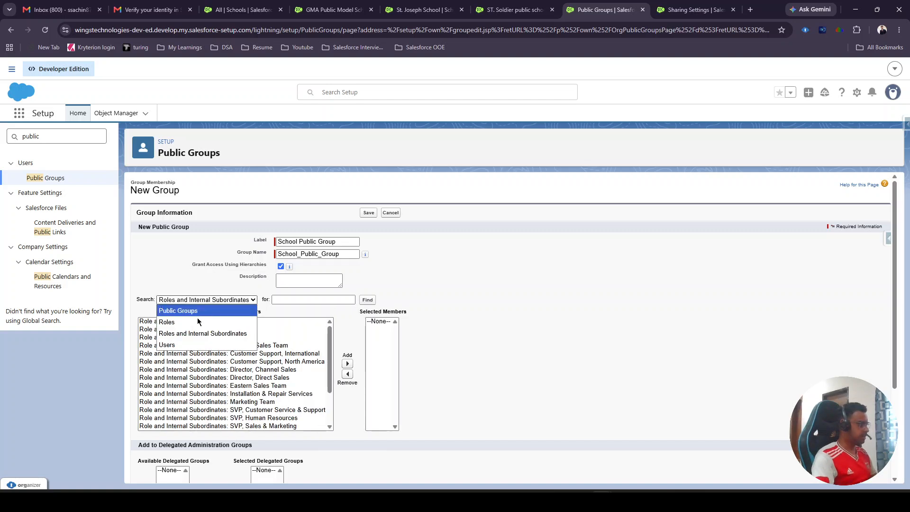
- List the available users and add Test User to the new group's selected members
left_click(185, 345)
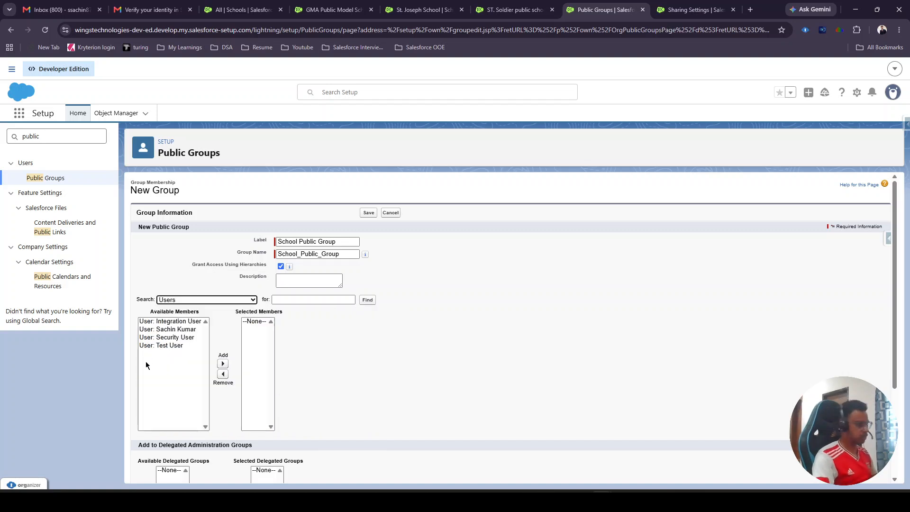
left_click(178, 346)
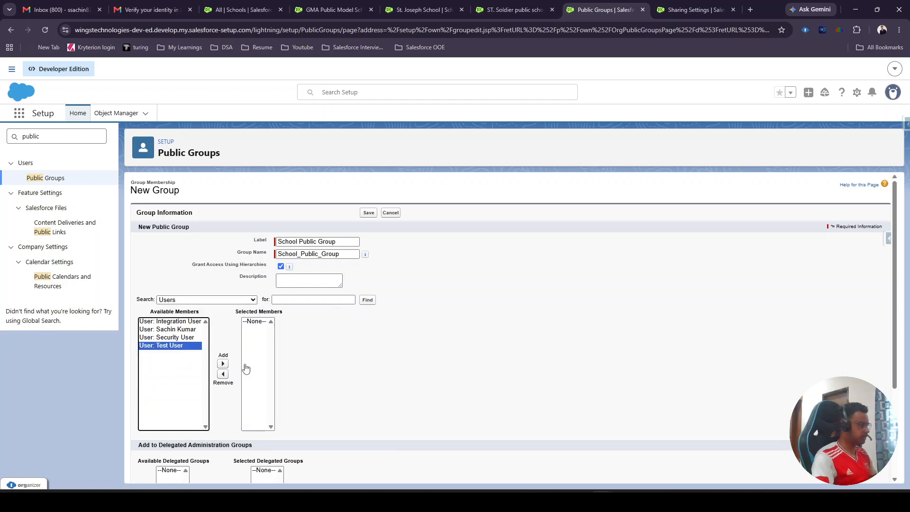
left_click(223, 364)
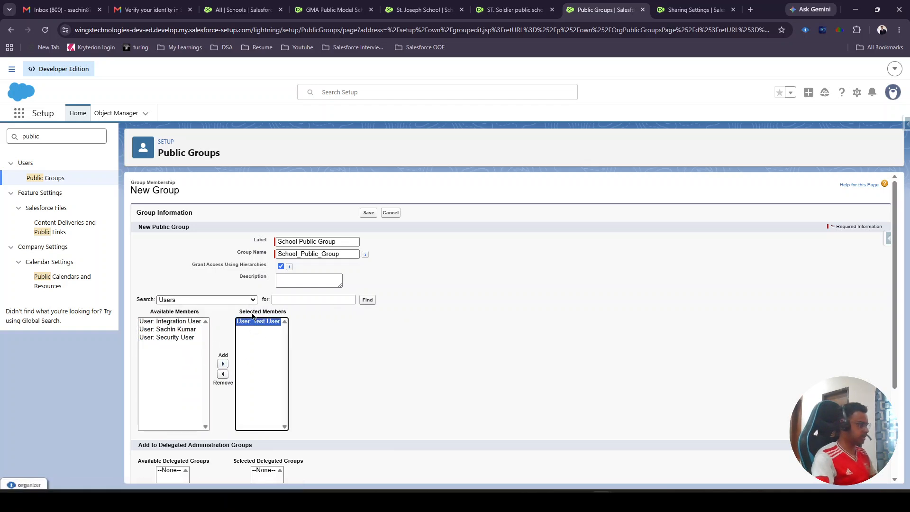
- Disable Grant Access Using Hierarchies for the new School Public Group, then save the group and accept the manager access warning
scroll(361, 266, "down", 2)
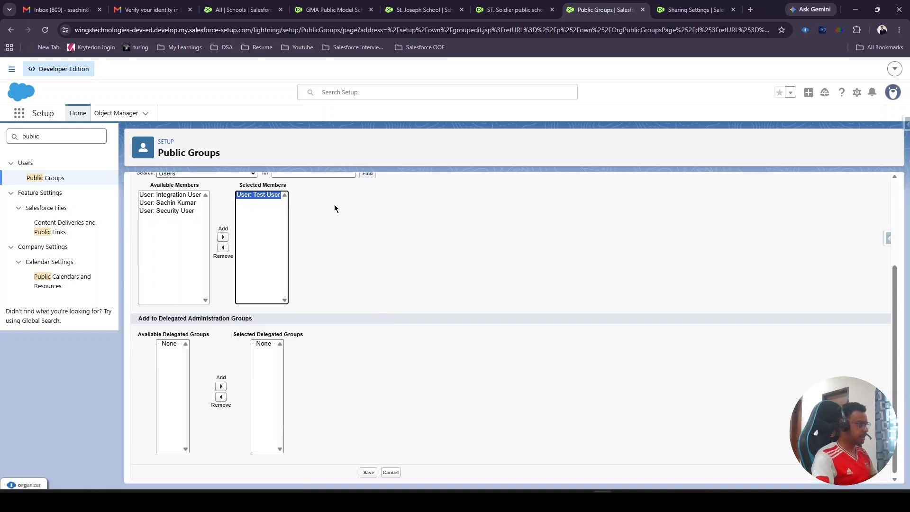
scroll(294, 275, "up", 3)
scroll(285, 308, "down", 3)
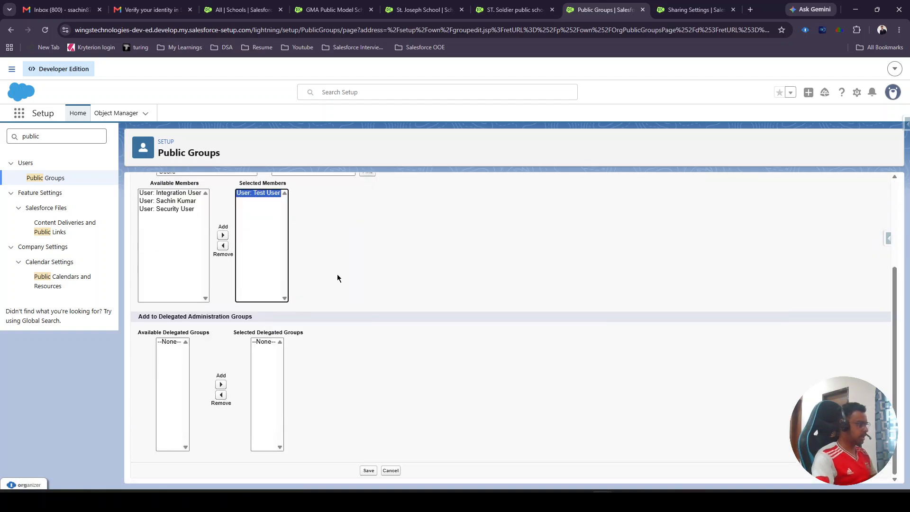
scroll(398, 398, "up", 3)
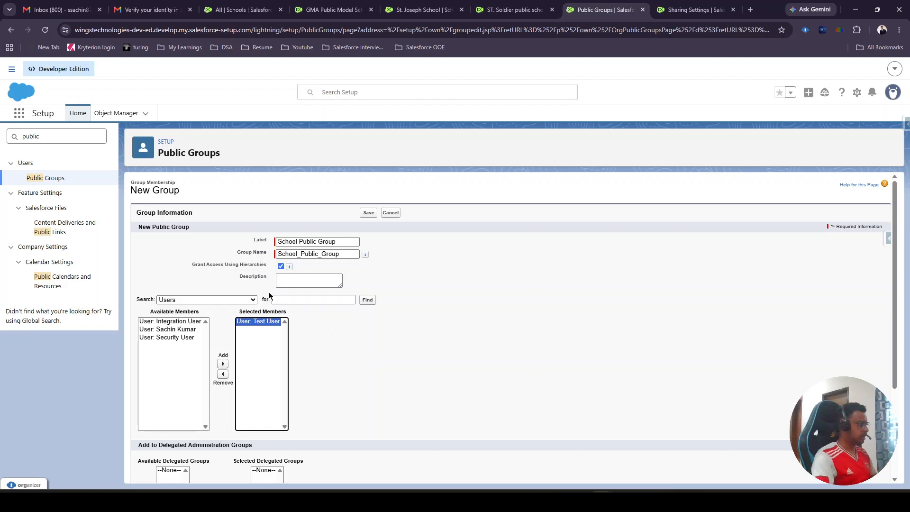
left_click(281, 266)
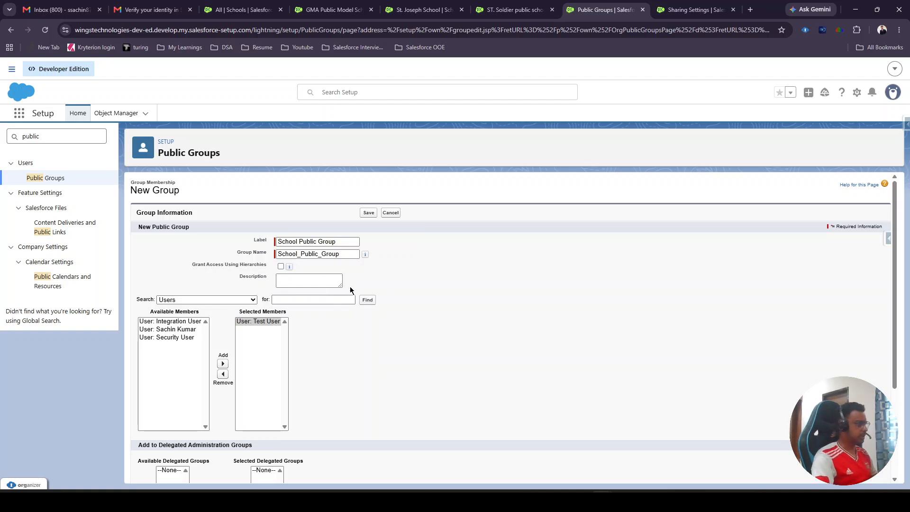
scroll(425, 295, "down", 3)
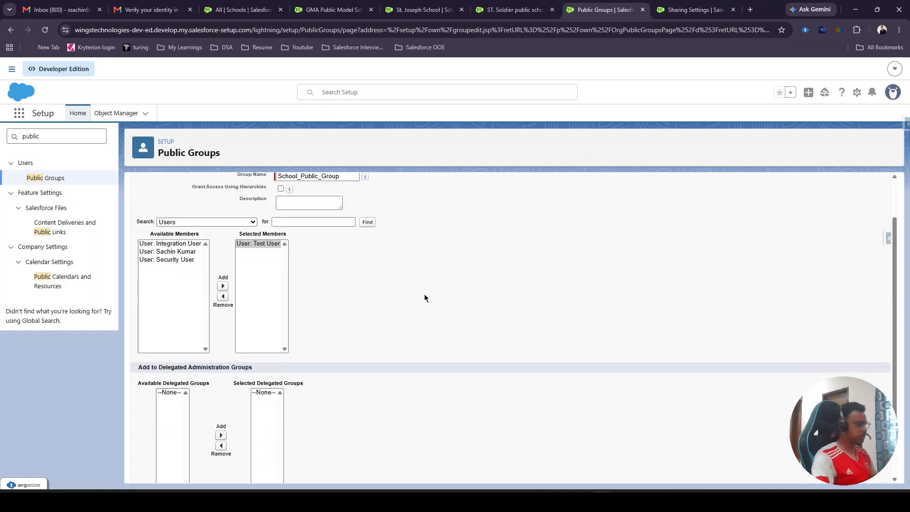
scroll(425, 295, "up", 3)
scroll(425, 295, "down", 3)
scroll(425, 295, "up", 3)
scroll(425, 297, "down", 3)
left_click(368, 470)
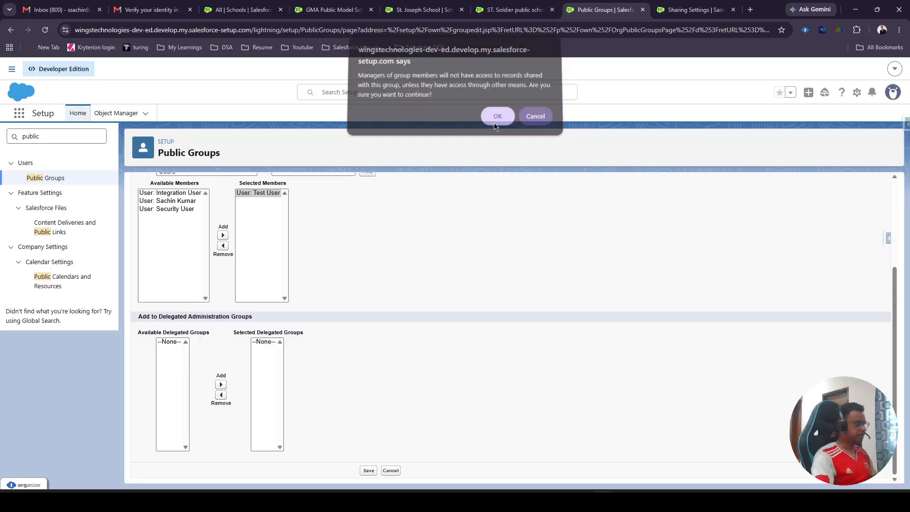
left_click(495, 121)
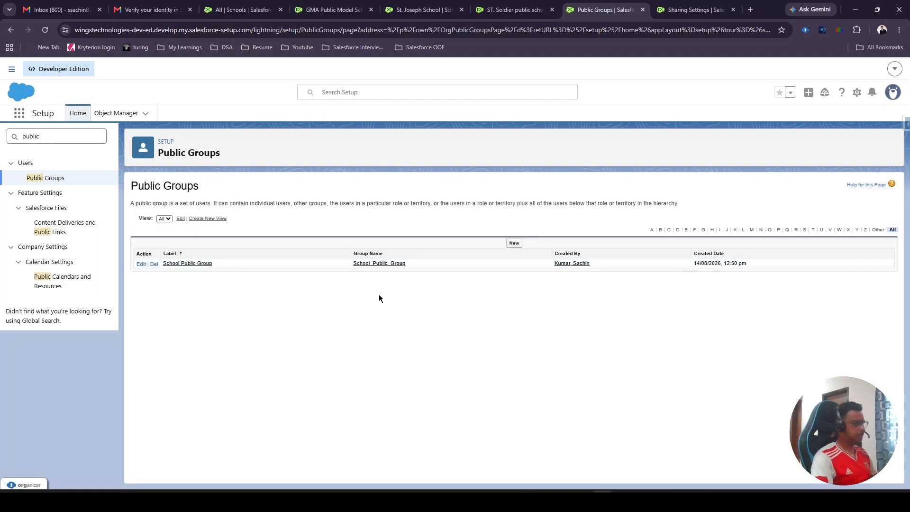
- Open School Public Group's details to check its members, then review the open School records and the All schools list
left_click(188, 264)
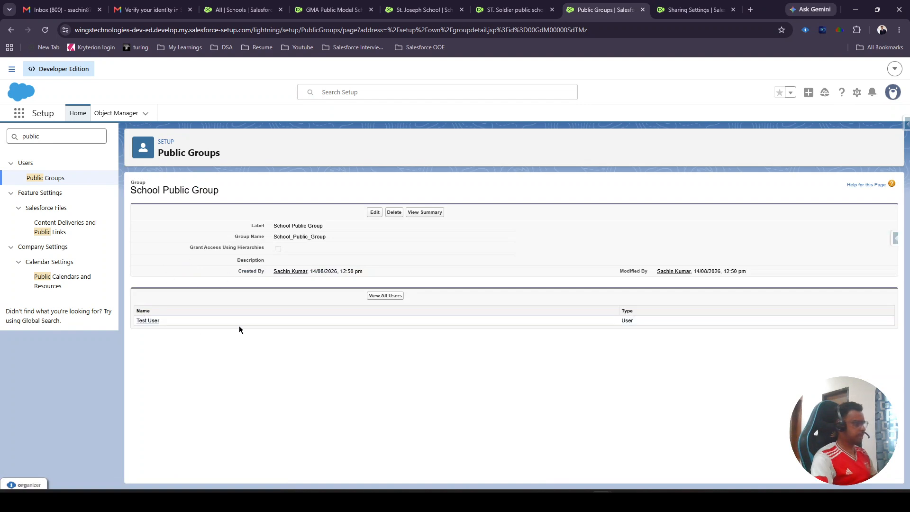
left_click(512, 9)
left_click(427, 9)
left_click(332, 9)
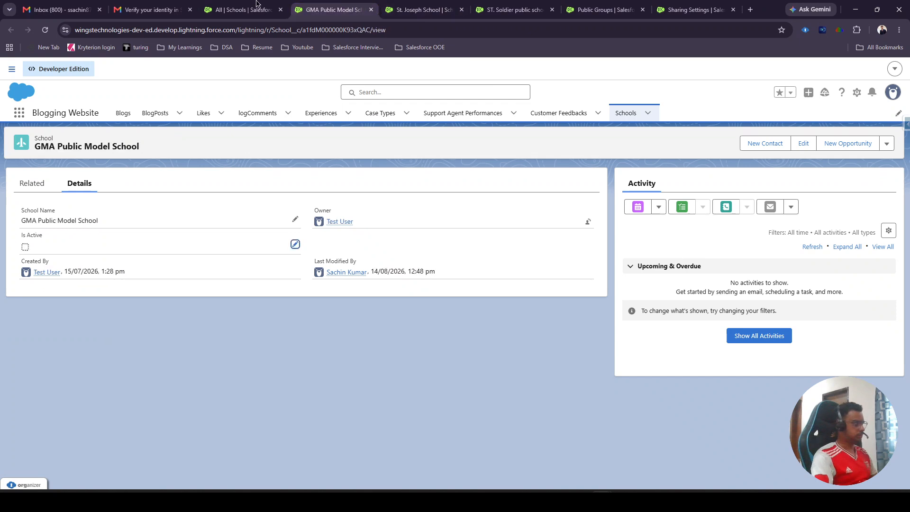
left_click(242, 9)
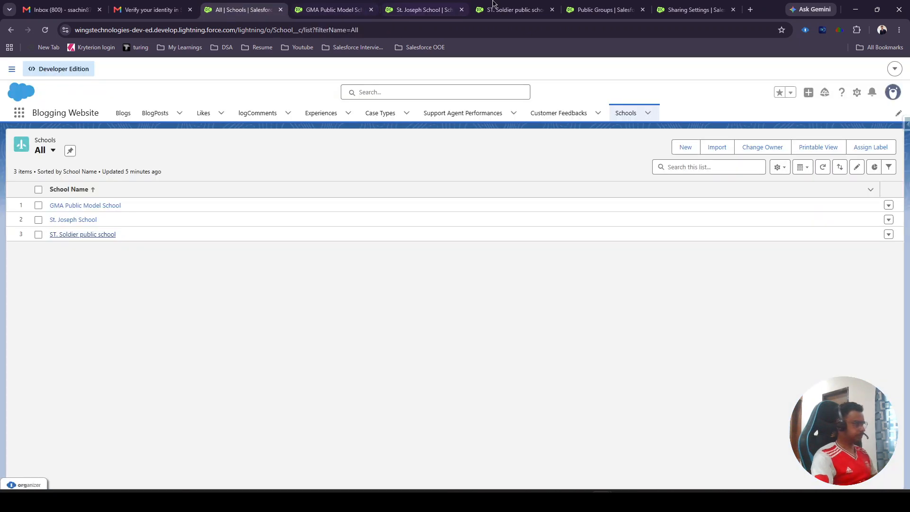
- Start a new School sharing rule from Sharing Settings, using the suggested label that begins "School Criteria based Sharing"
left_click(694, 10)
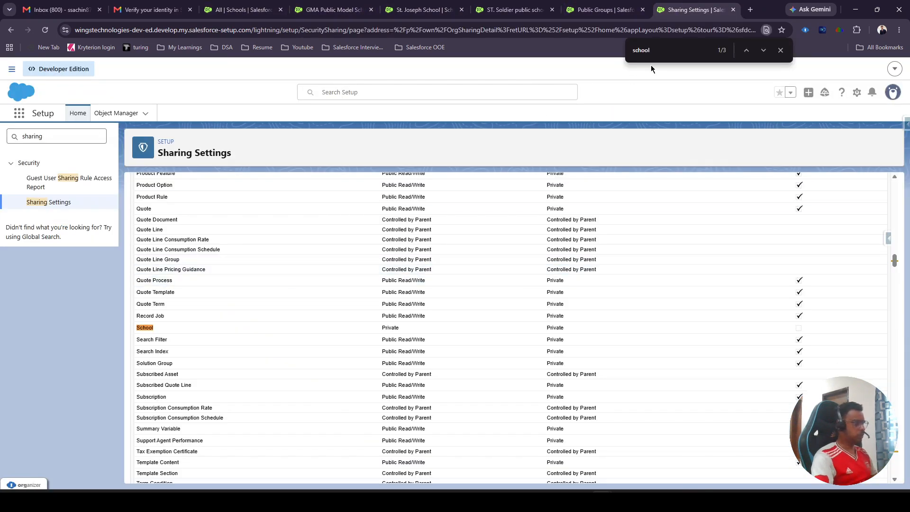
key("Return")
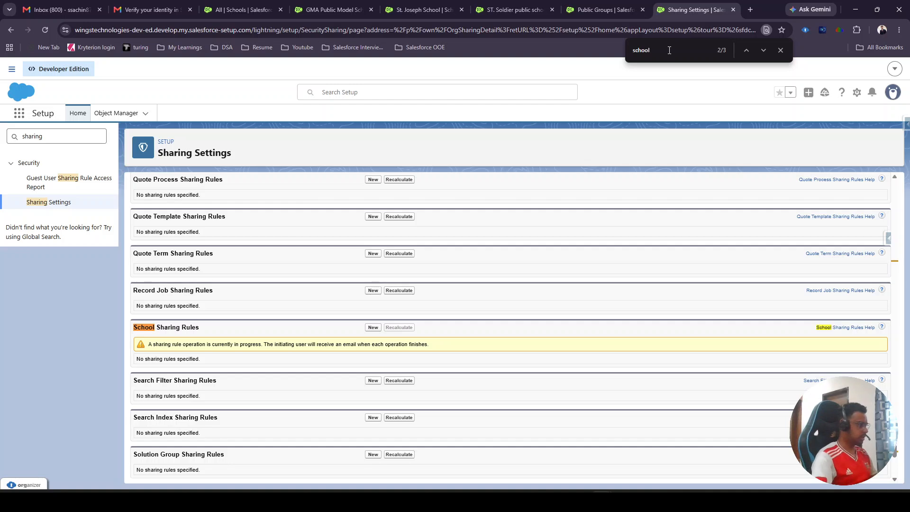
left_click(374, 328)
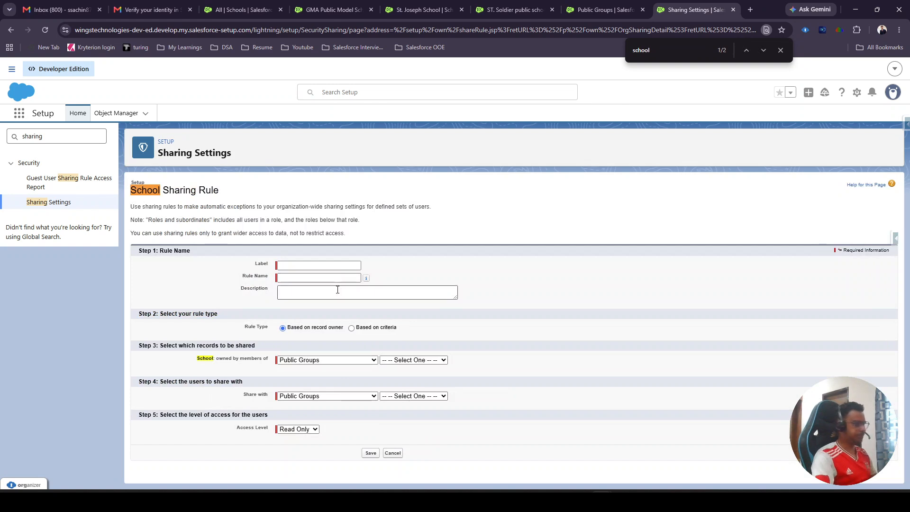
left_click(338, 266)
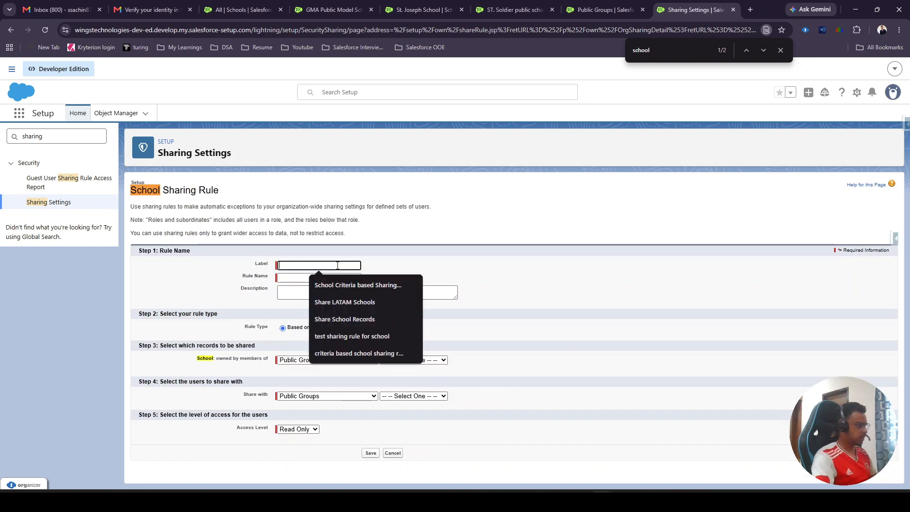
left_click(351, 285)
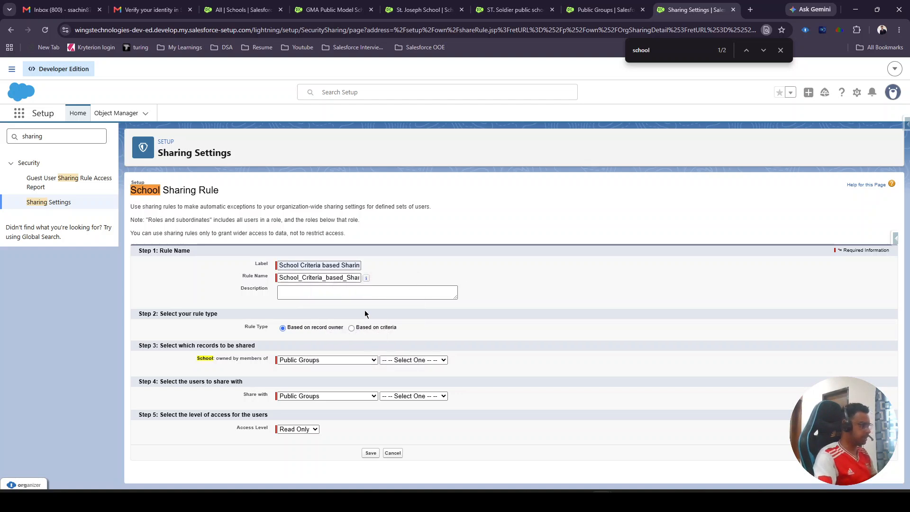
- Base the sharing rule on criteria and set its first condition to Is Active equals True
left_click(351, 329)
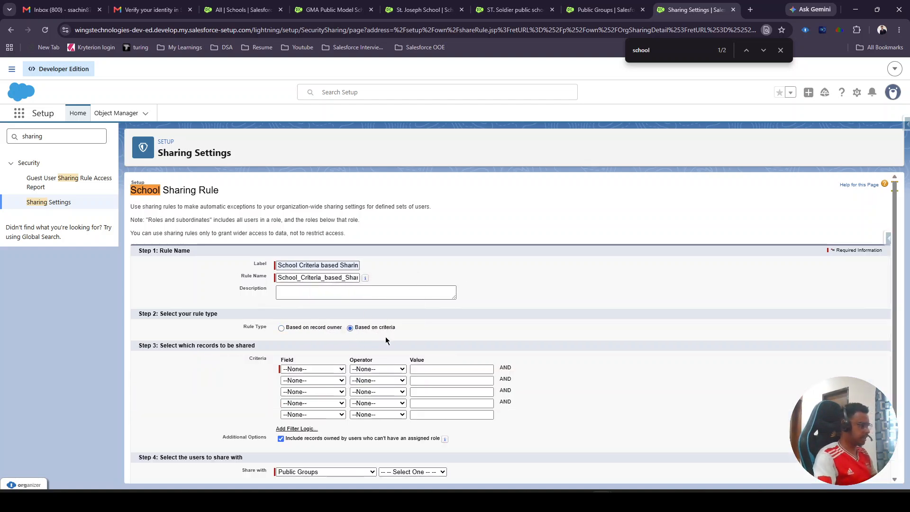
left_click(325, 369)
left_click(305, 404)
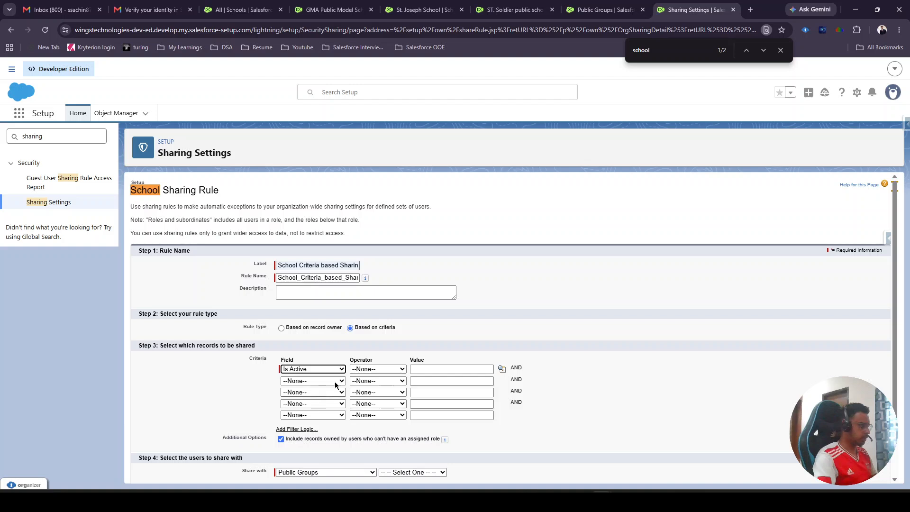
left_click(365, 369)
left_click(374, 389)
left_click(501, 369)
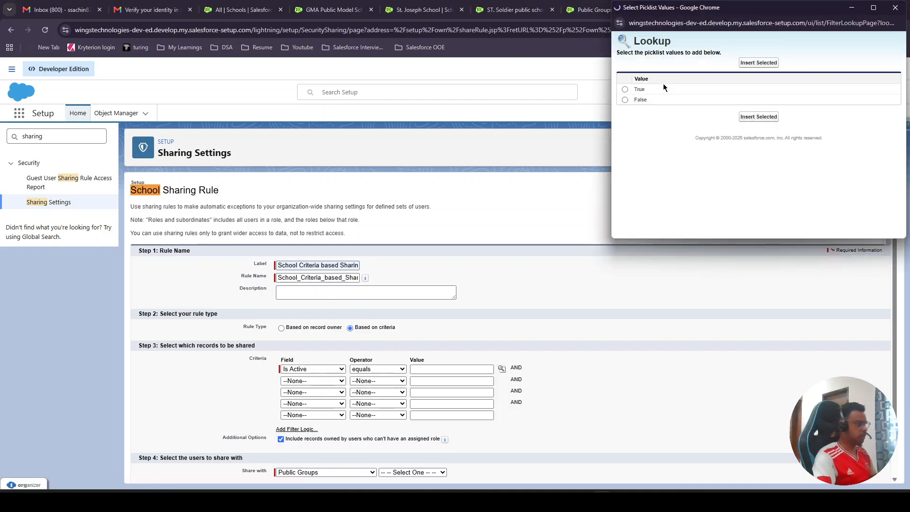
left_click(625, 89)
left_click(756, 119)
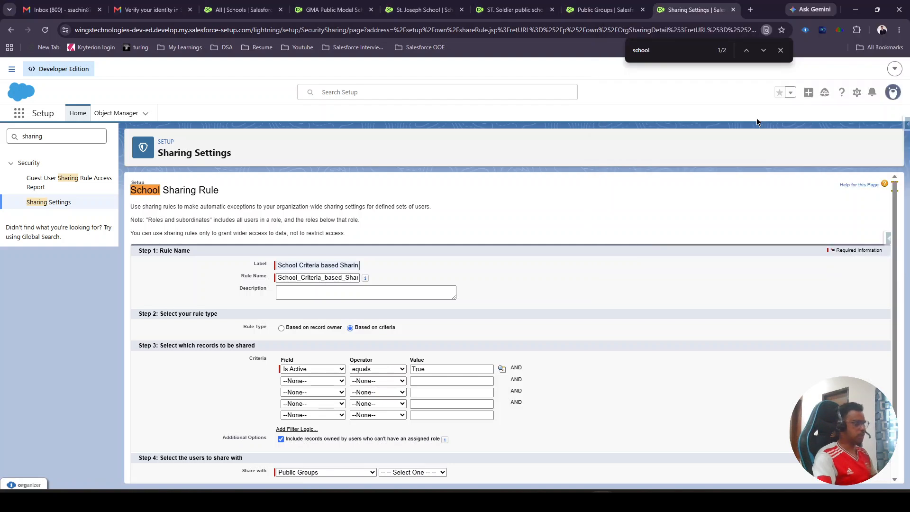
- Share the matching records with the public group School Public Group at Read Only access, then save the rule and accept the recalculation
scroll(551, 260, "down", 1)
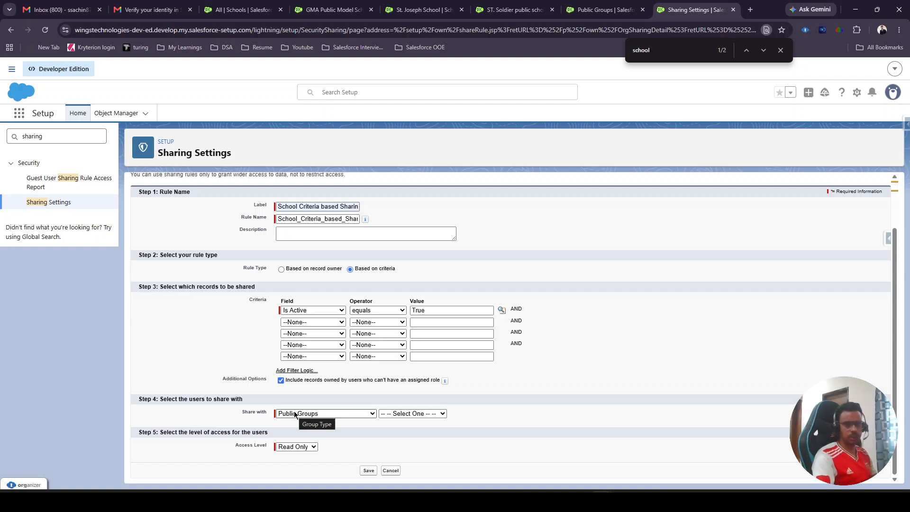
left_click(399, 413)
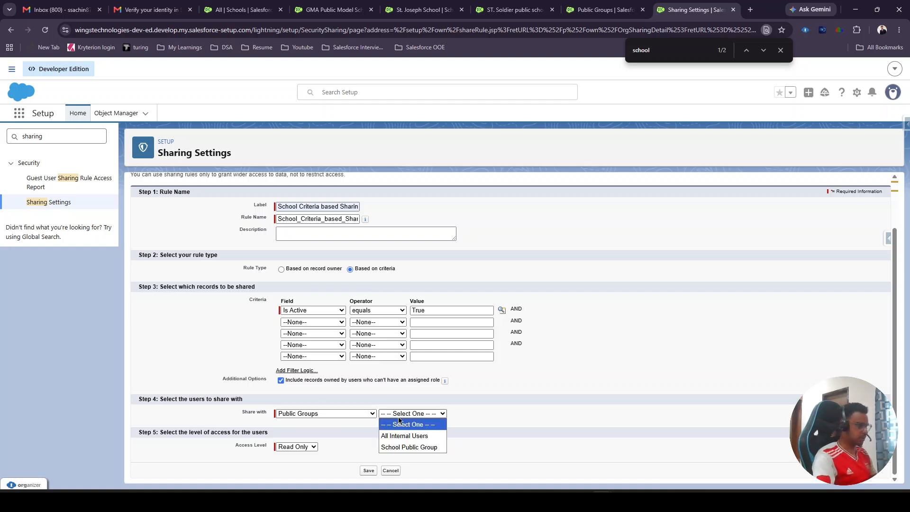
left_click(404, 447)
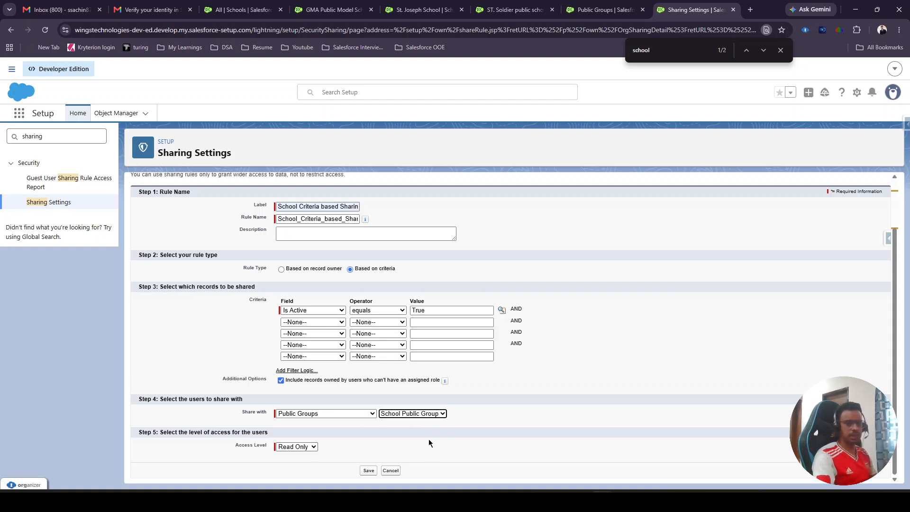
left_click(369, 471)
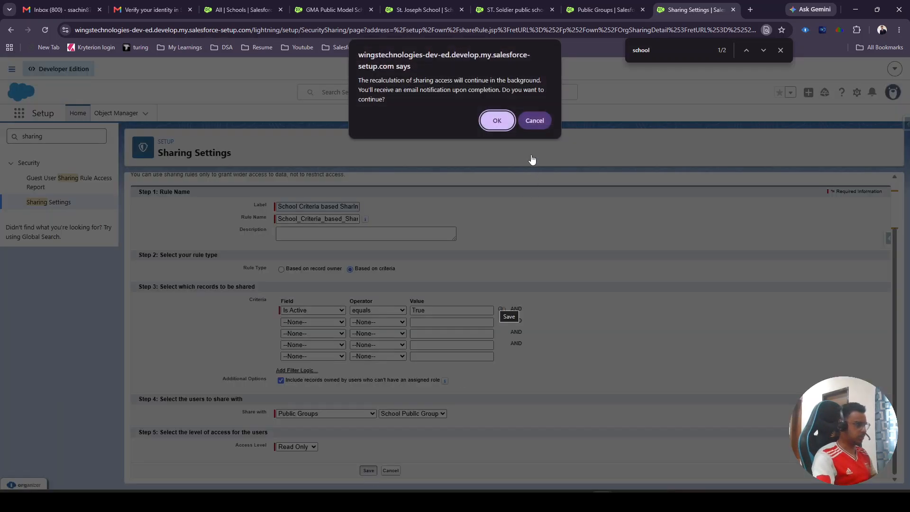
left_click(502, 122)
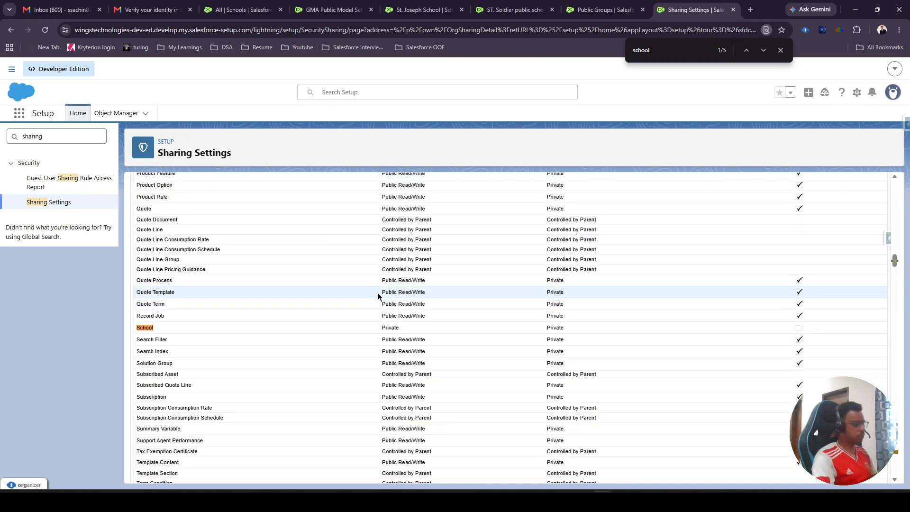
- Find the School Sharing Rules section on the page and check the new rule's criteria, shared group and access level
left_click(662, 48)
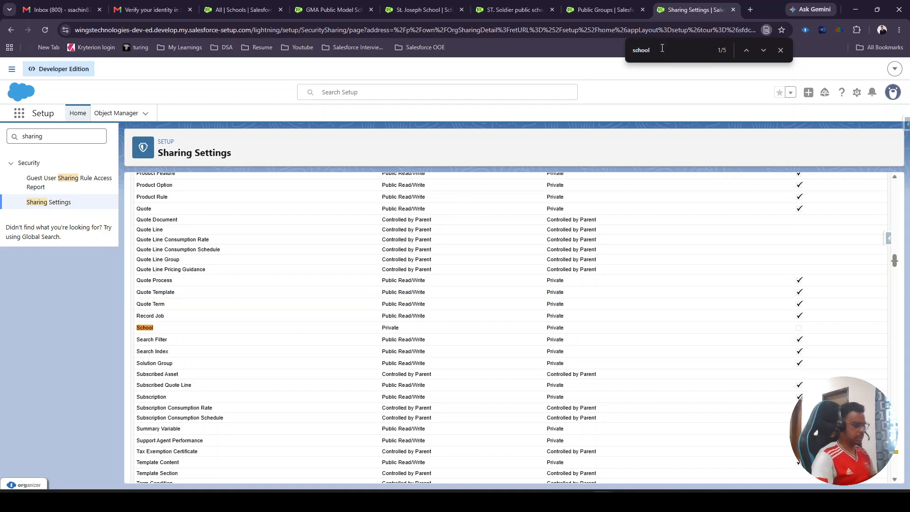
key("Return")
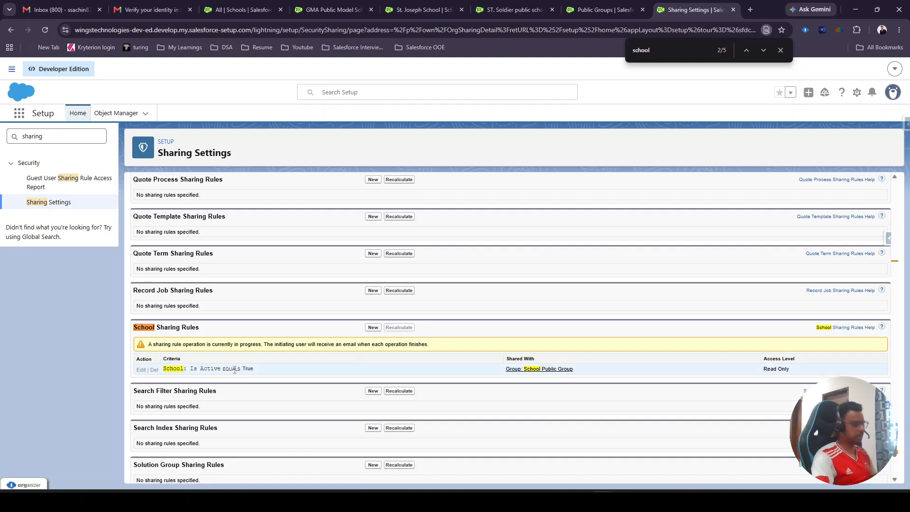
left_click_drag(790, 368, 760, 369)
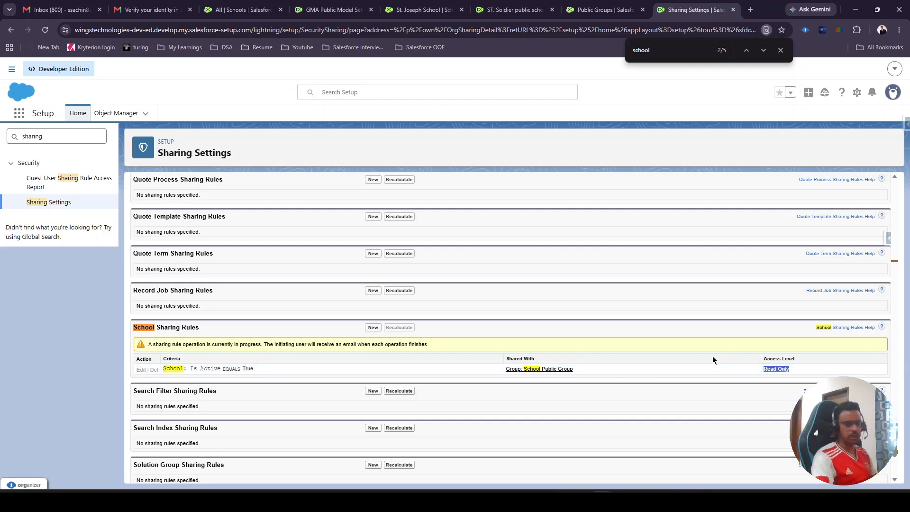
- Switch to the test user's incognito window and open the GMA Public Model School record to check its owner
mouse_move(602, 500)
left_click(653, 463)
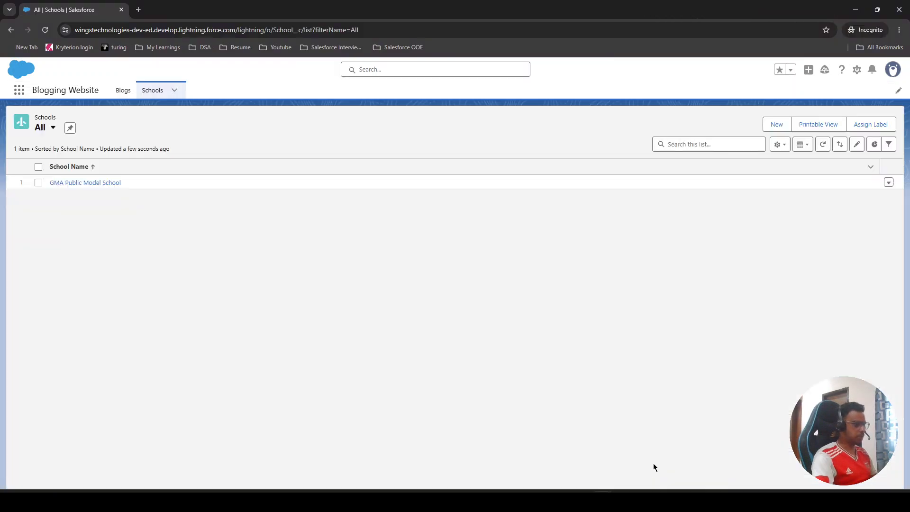
left_click(91, 183)
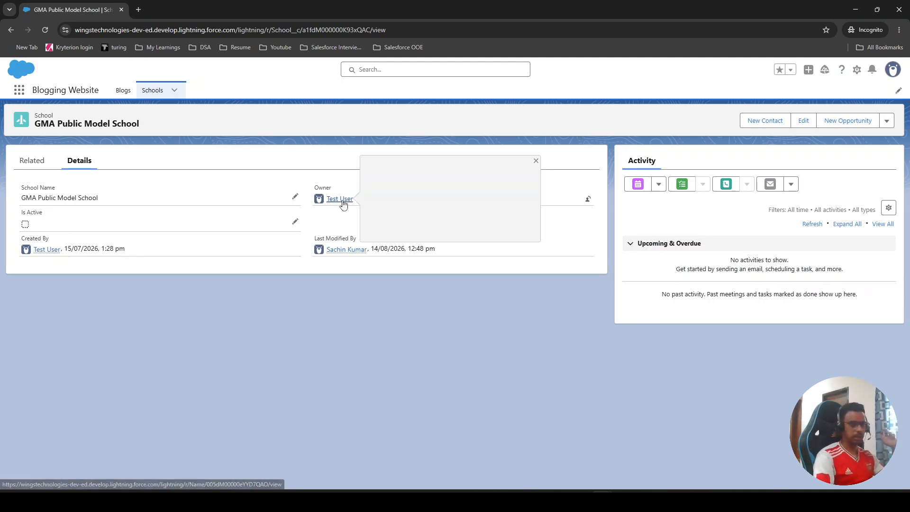
- Show the All list view of Schools and open the St. Joseph School record to check its owner and Is Active field
left_click(160, 94)
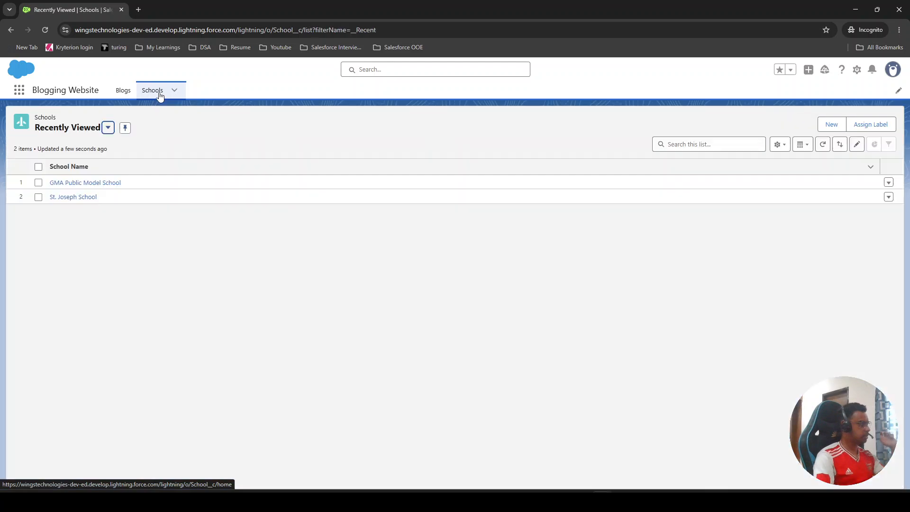
left_click(71, 129)
left_click(71, 188)
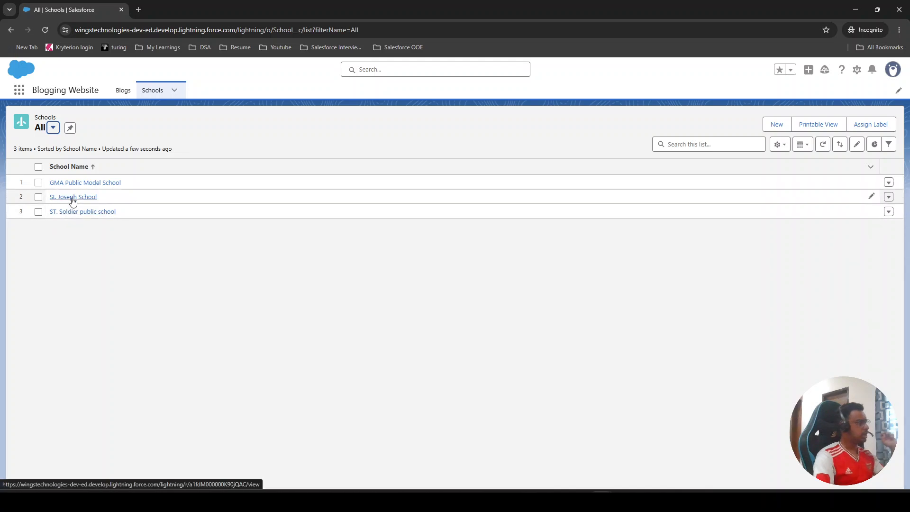
left_click(76, 197)
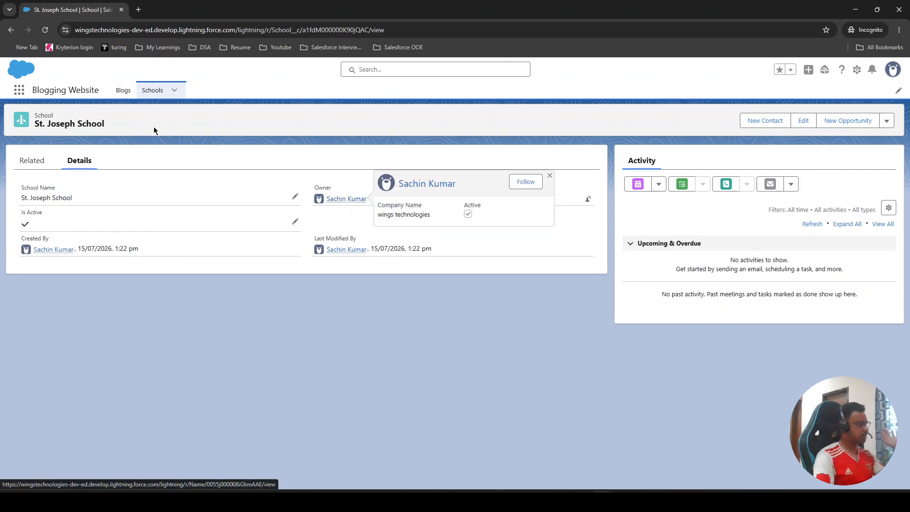
- Return to the Schools list and reopen GMA Public Model School to compare its owner and Is Active field
left_click(152, 90)
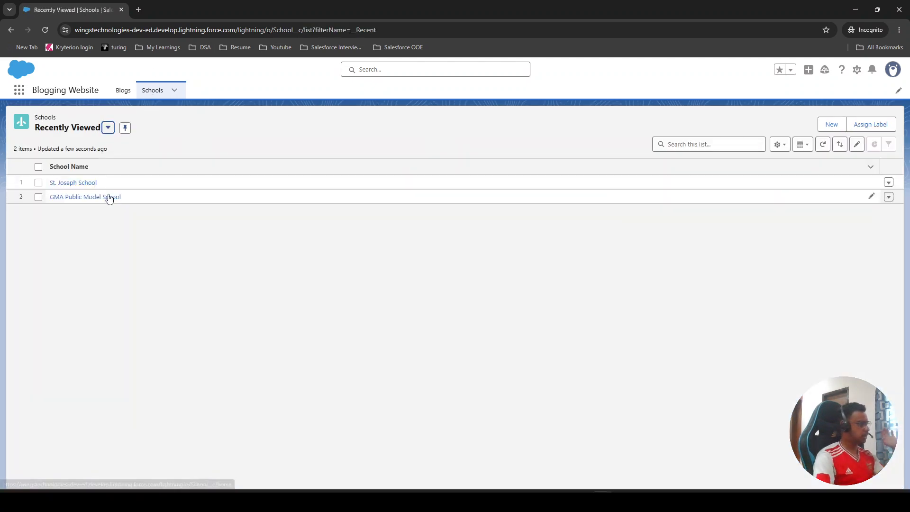
left_click(88, 198)
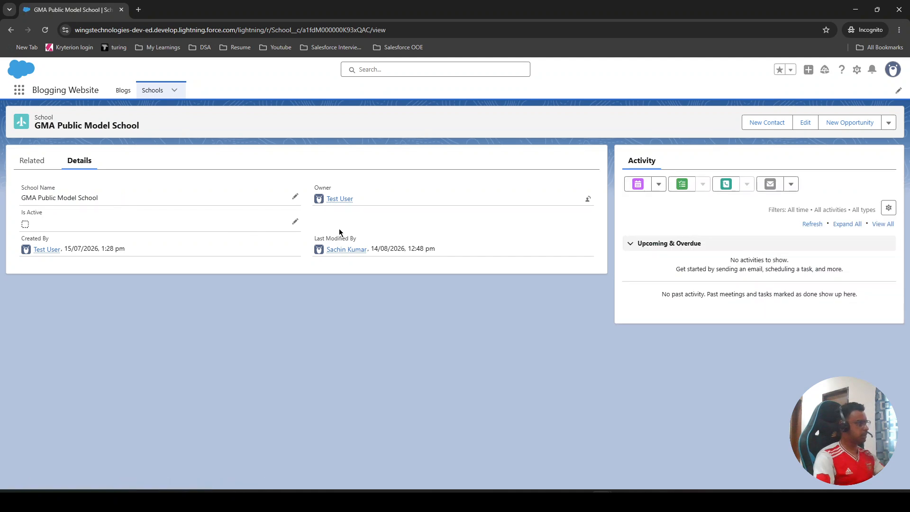
mouse_move(334, 204)
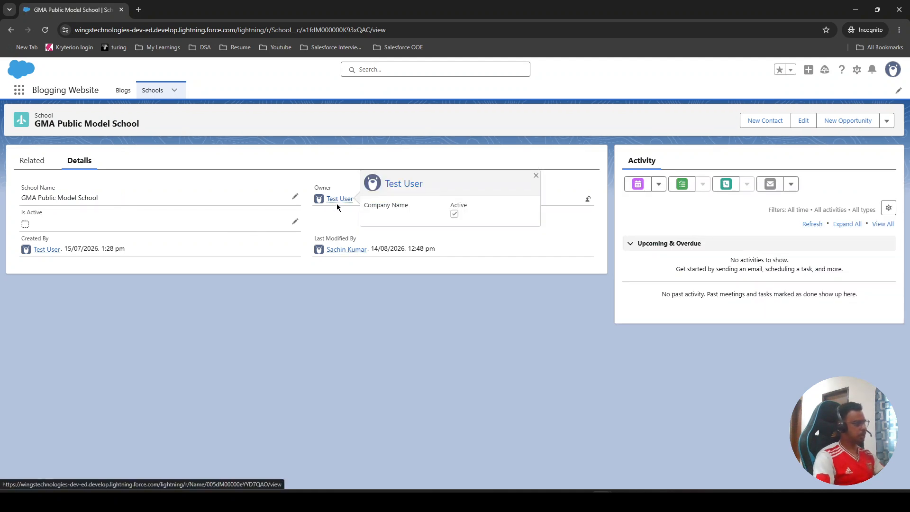
- Show the All list view of Schools and open the ST. Soldier public school record to check its owner and Is Active field
left_click(159, 92)
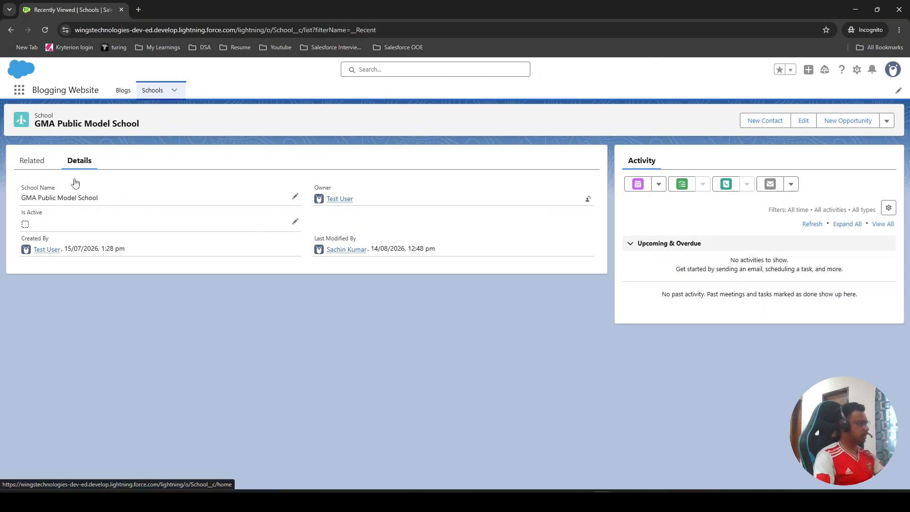
left_click(72, 130)
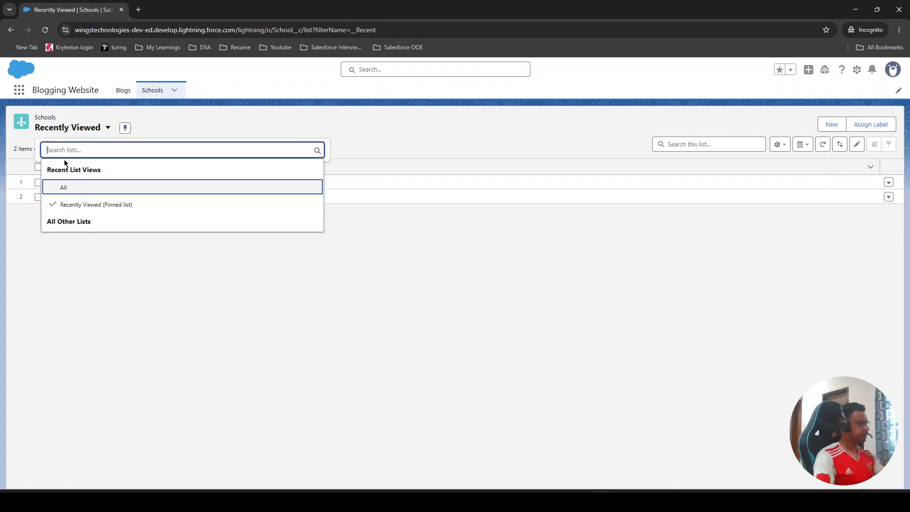
left_click(65, 187)
left_click(73, 217)
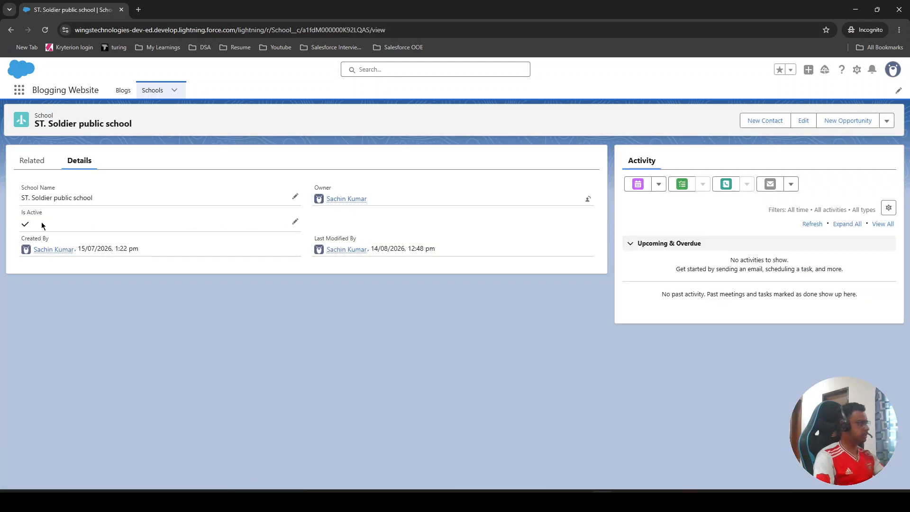
- Reopen St. Joseph School from the Schools list and compare its owner with the logged-in user's profile
left_click(153, 90)
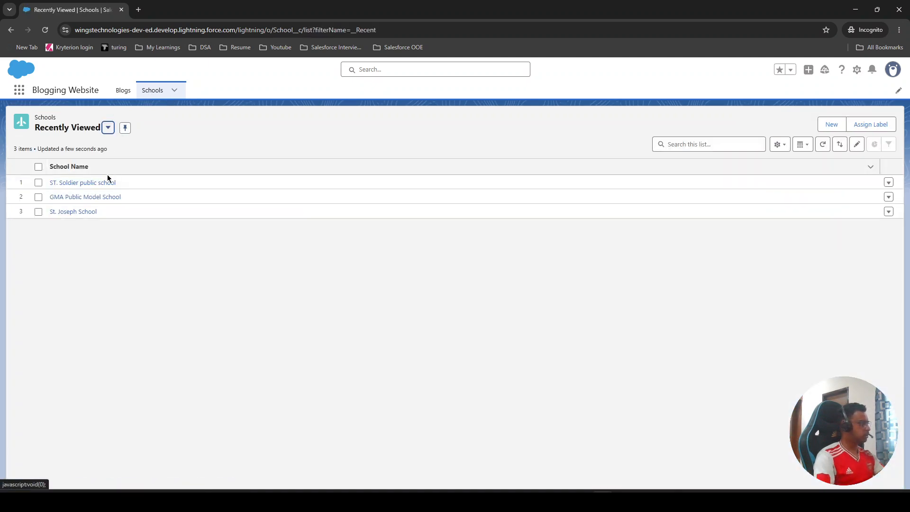
left_click(83, 212)
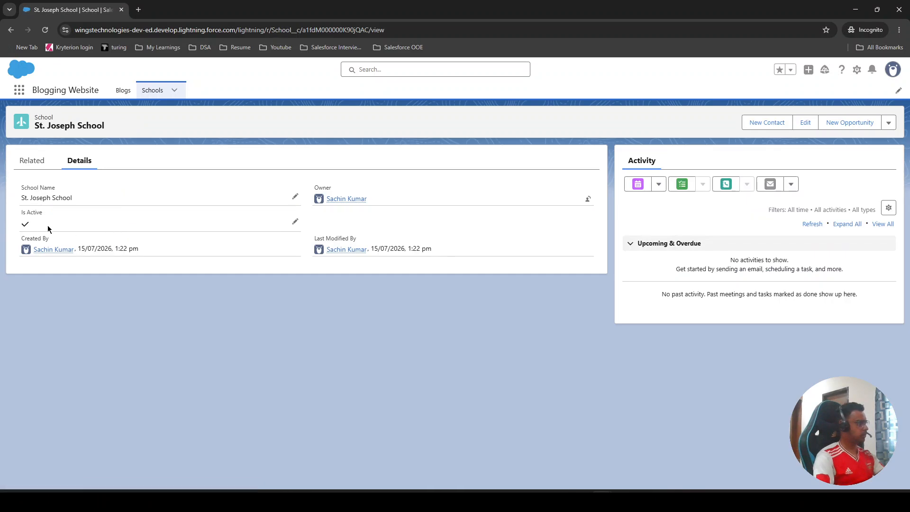
mouse_move(344, 207)
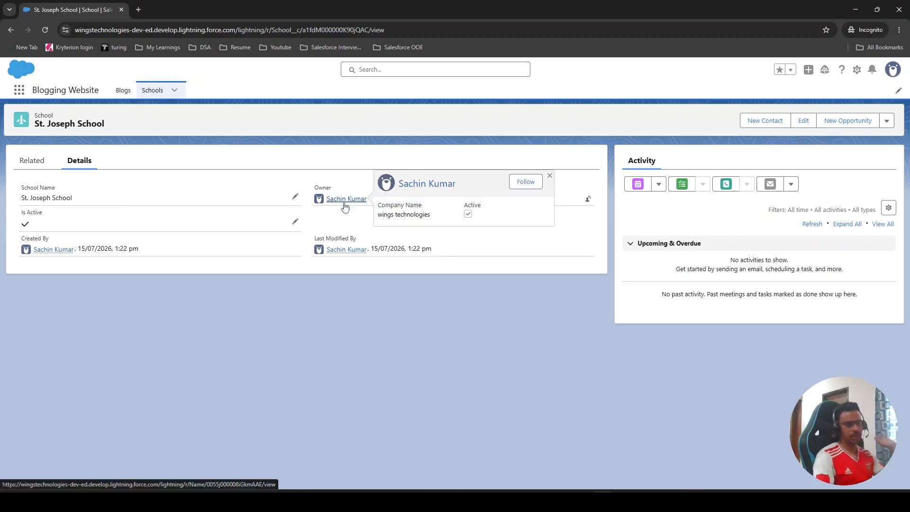
left_click(890, 75)
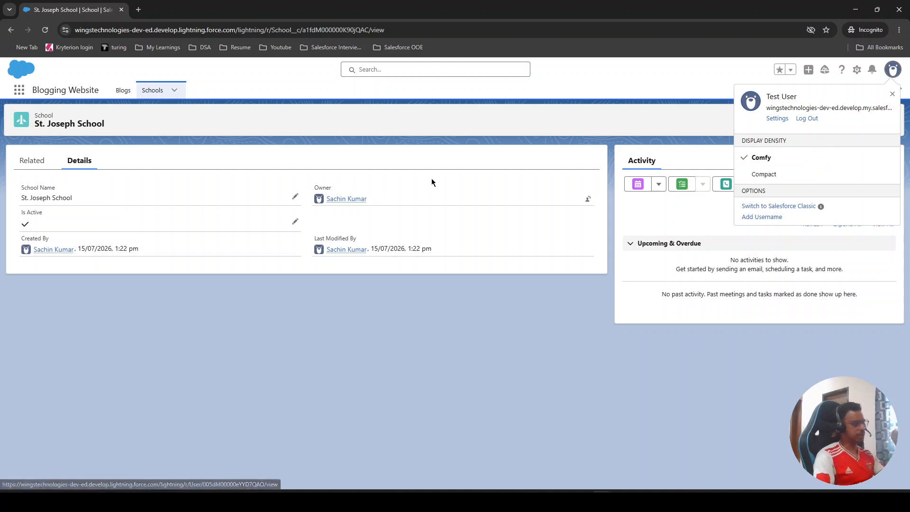
mouse_move(360, 203)
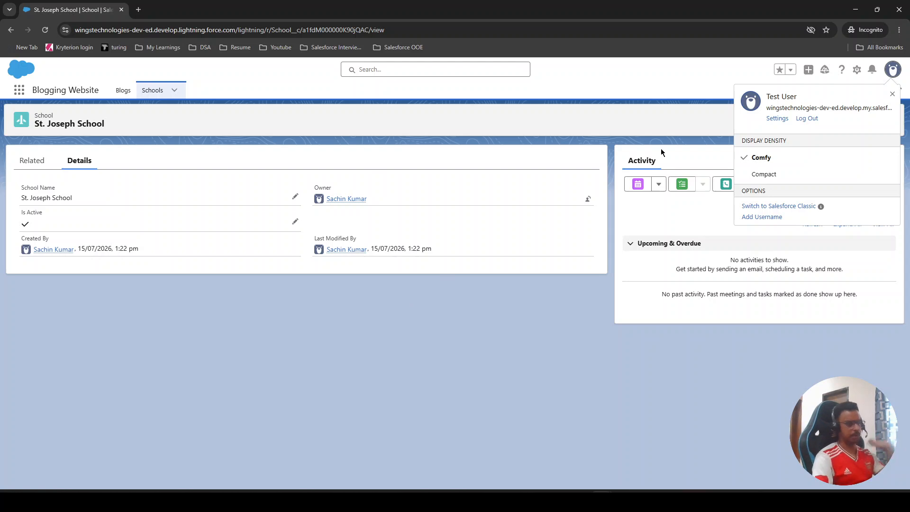
left_click(259, 312)
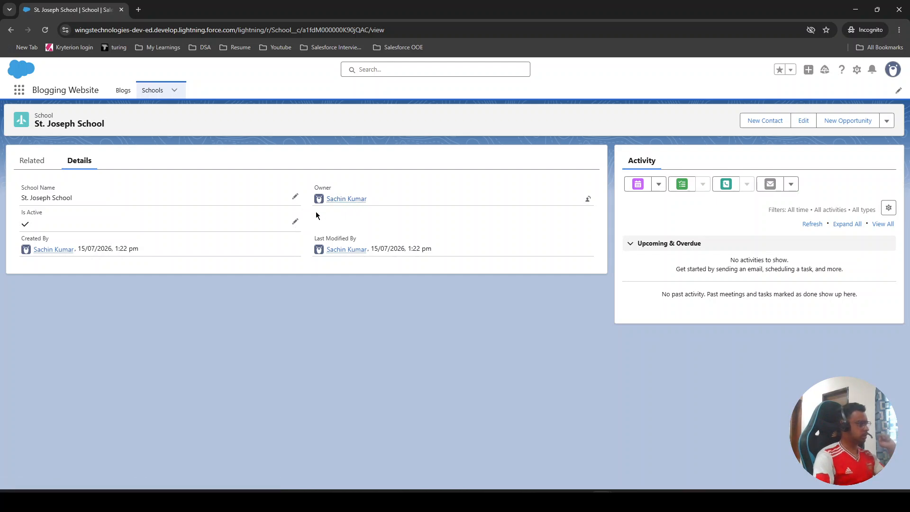
- Try to clear Is Active on the St. Joseph School record and save it, then discard the edit
left_click(295, 222)
left_click(29, 247)
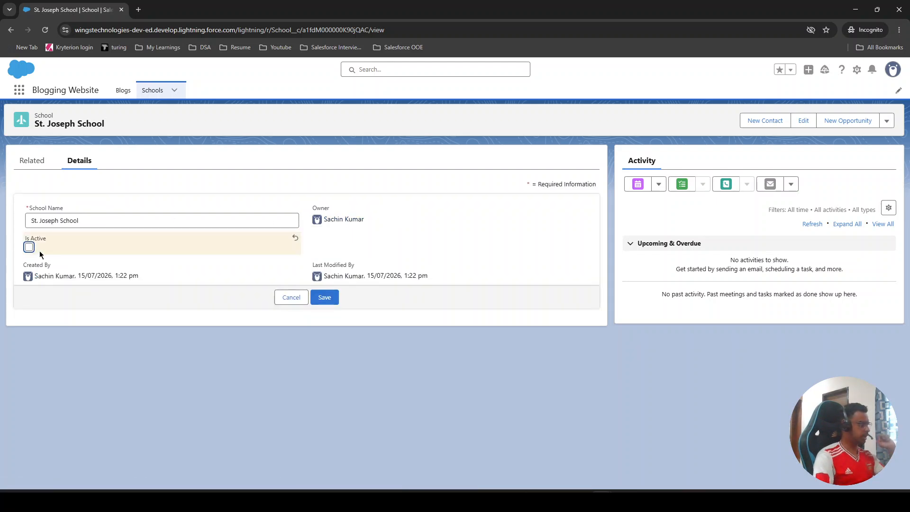
left_click(326, 297)
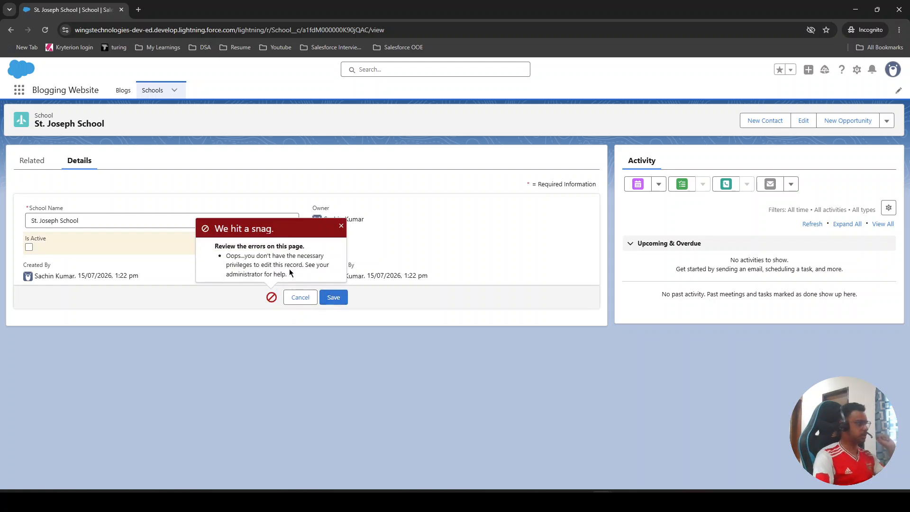
left_click(303, 298)
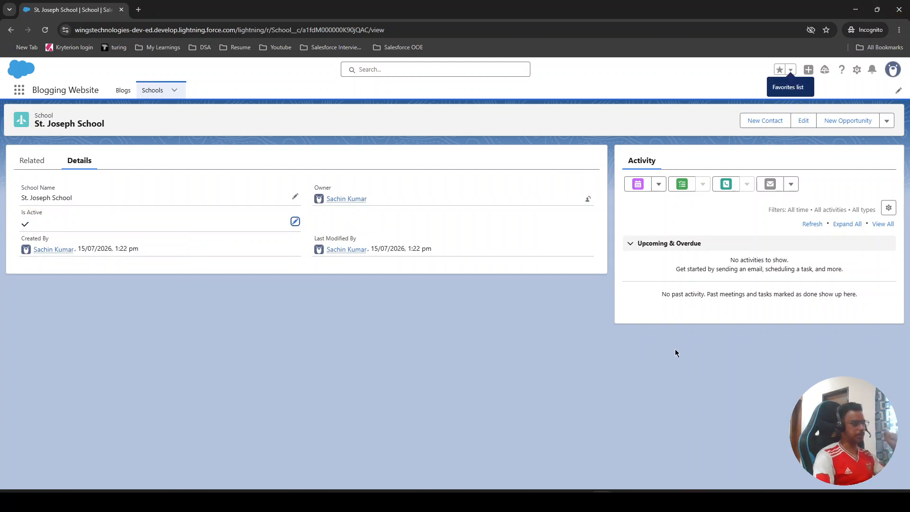
- Switch to the administrator's browser window and review the School Public Group's details and members
mouse_move(561, 502)
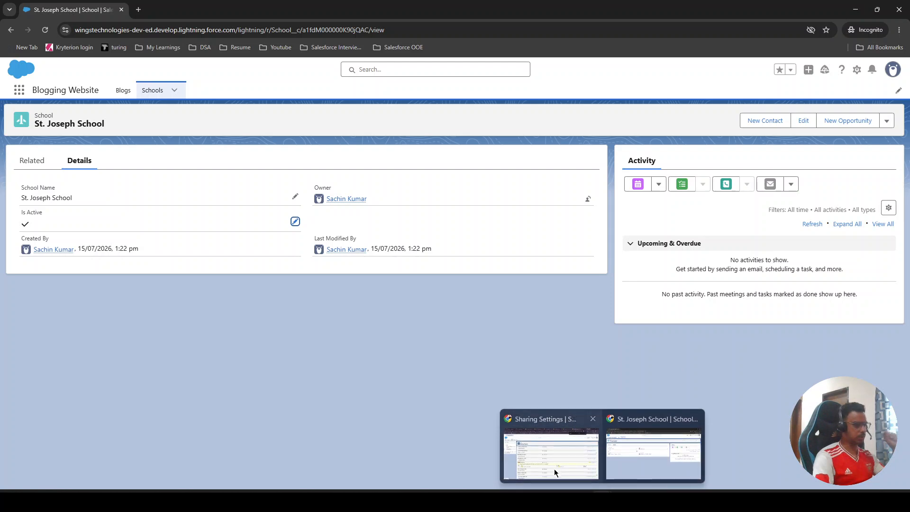
left_click(557, 471)
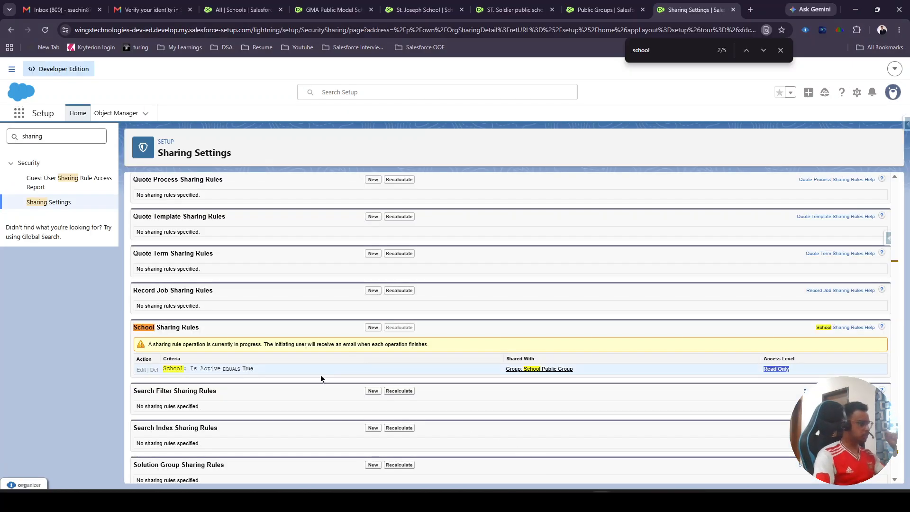
left_click(611, 3)
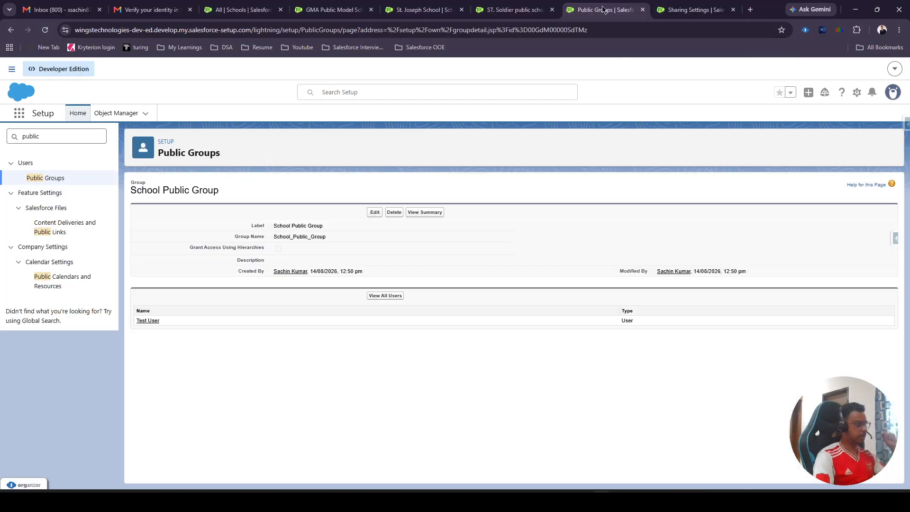
- Open School Public Group for editing, view the Roles and the Roles and Internal Subordinates member options, and leave without saving
left_click(378, 213)
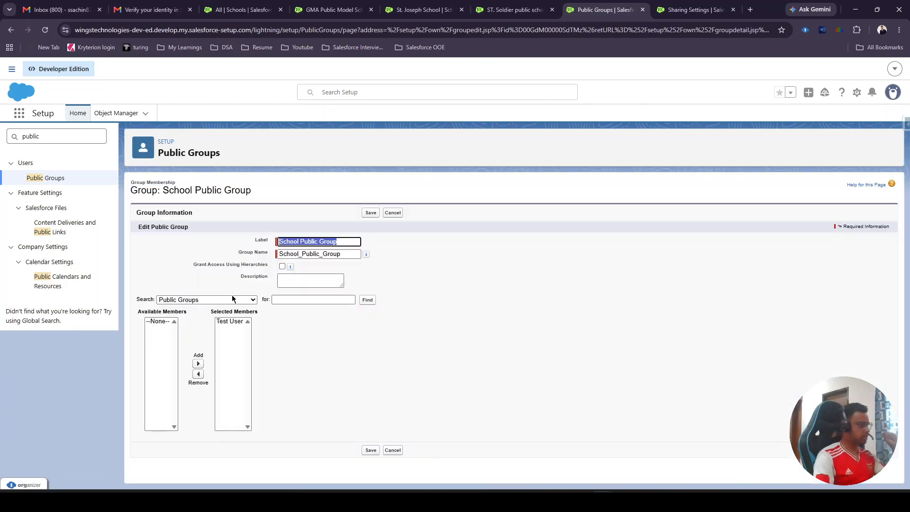
left_click(233, 298)
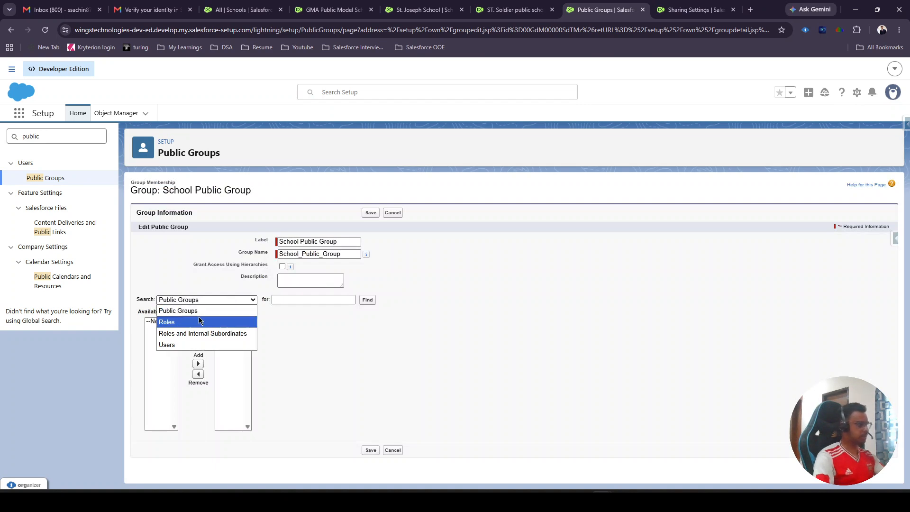
left_click(199, 322)
left_click(209, 301)
left_click(197, 333)
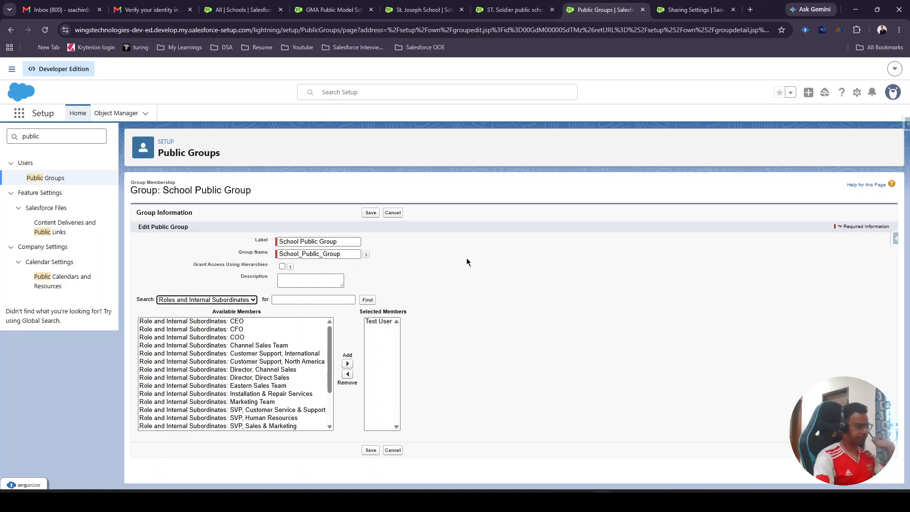
left_click(392, 214)
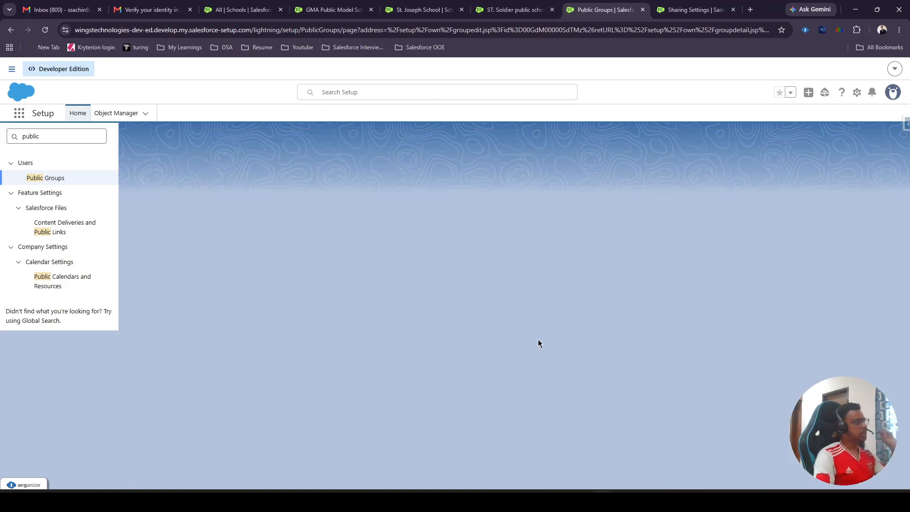